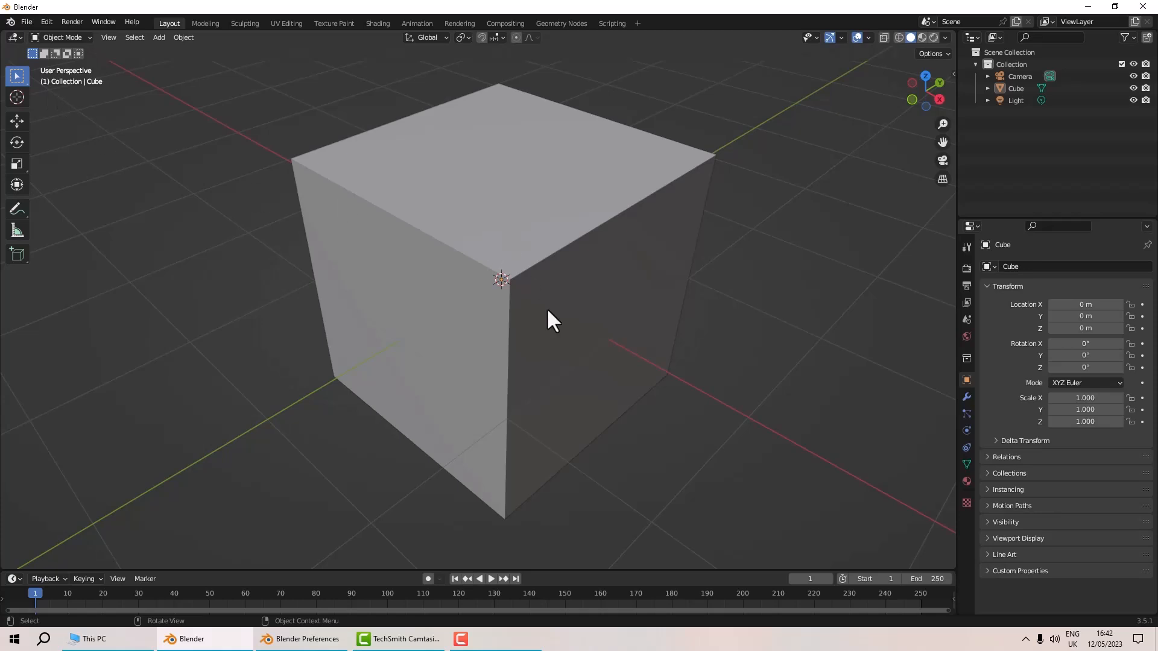
Open the preferences and enable the Interface: 3D Viewport Pie Menus add-on found by searching for pie.
left_click(46, 21)
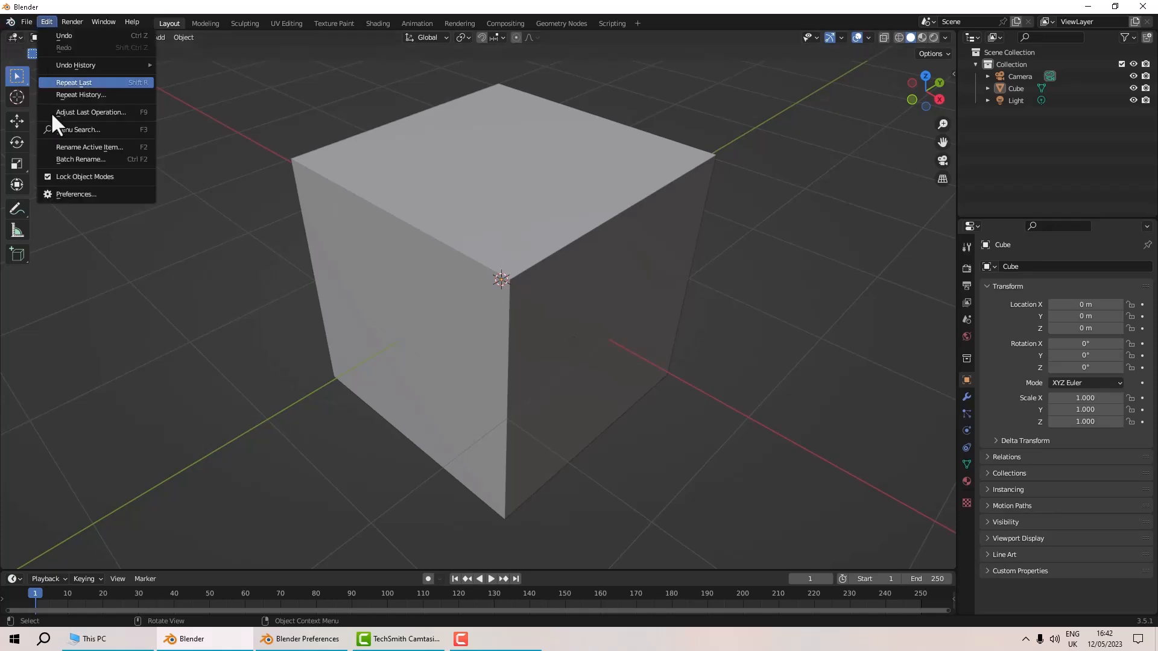
left_click(80, 195)
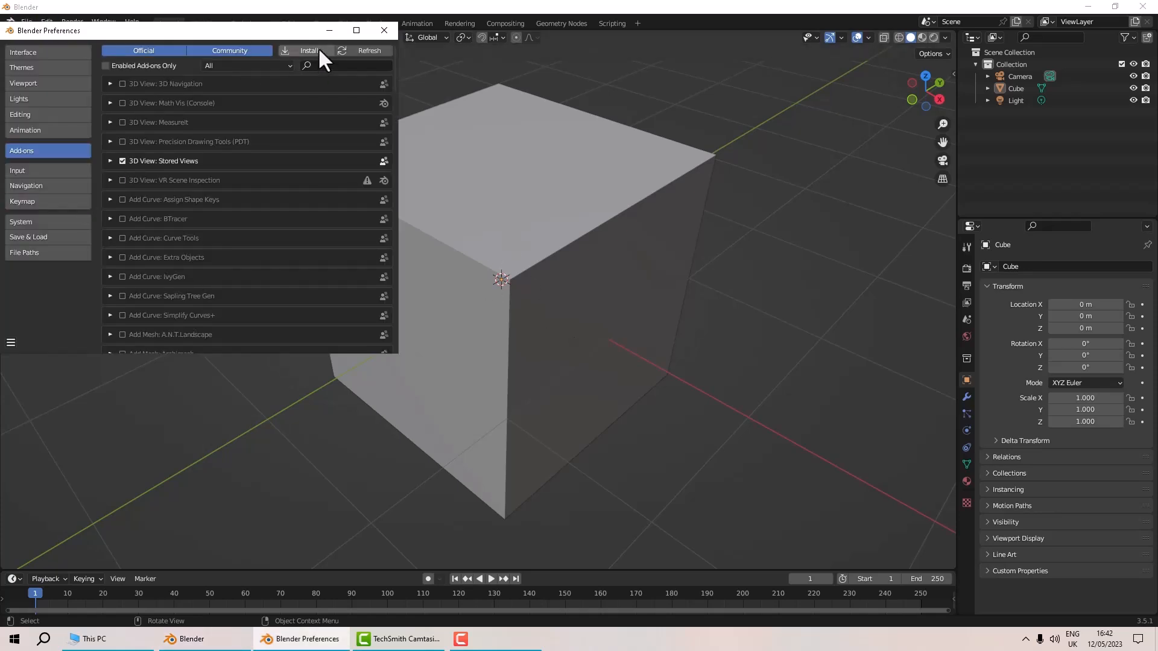
left_click(314, 66)
type("pie")
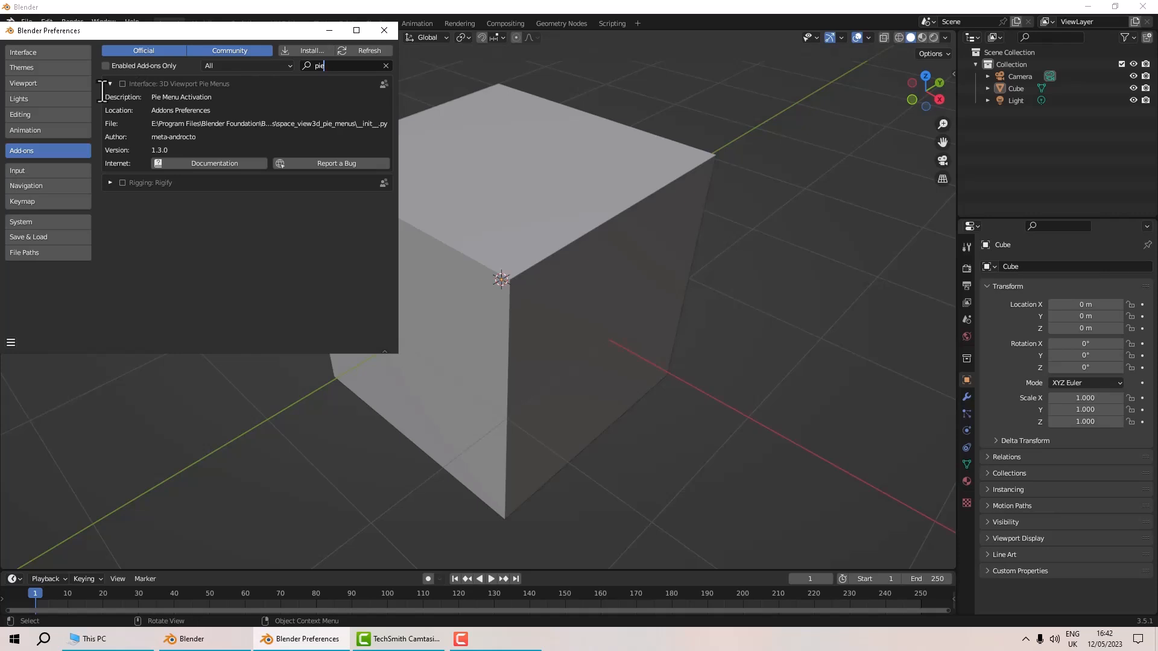
key("Return")
left_click(122, 84)
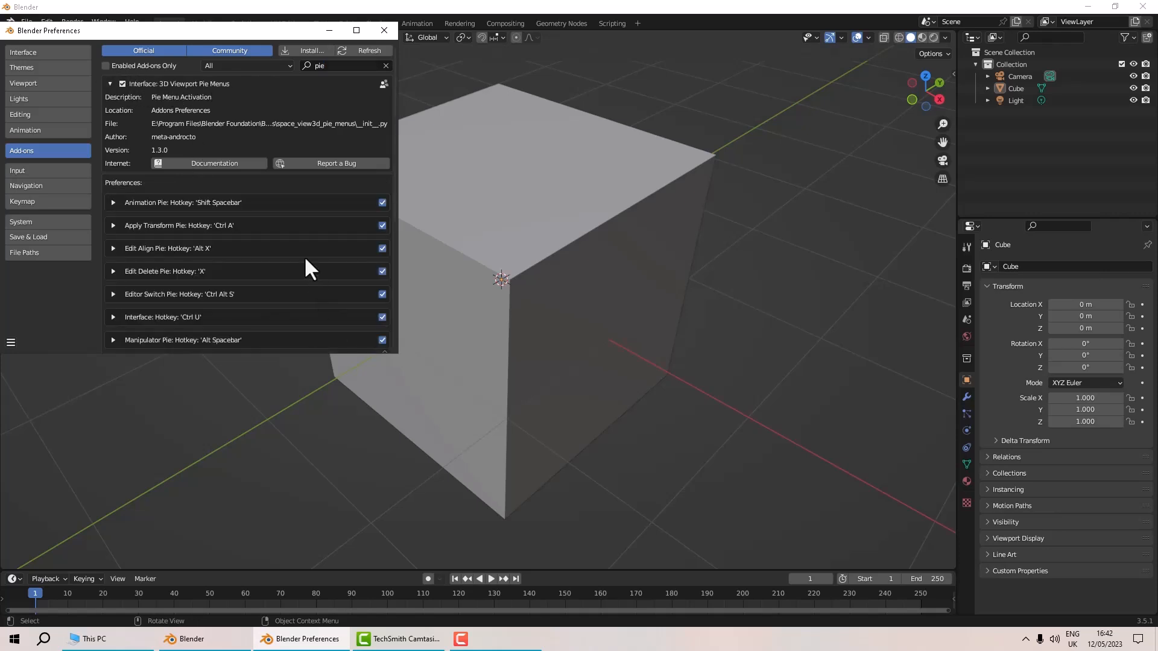
left_click_drag(272, 353, 273, 535)
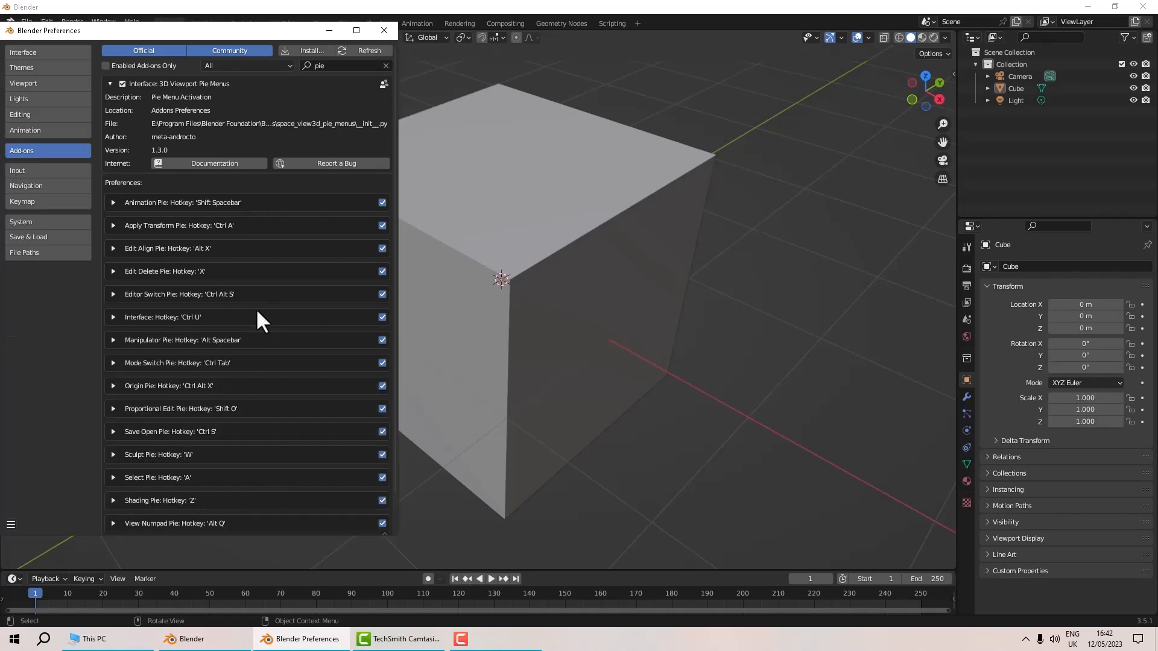
Open the add-on's documentation, read the pie menu descriptions, and close the preferences.
left_click(200, 165)
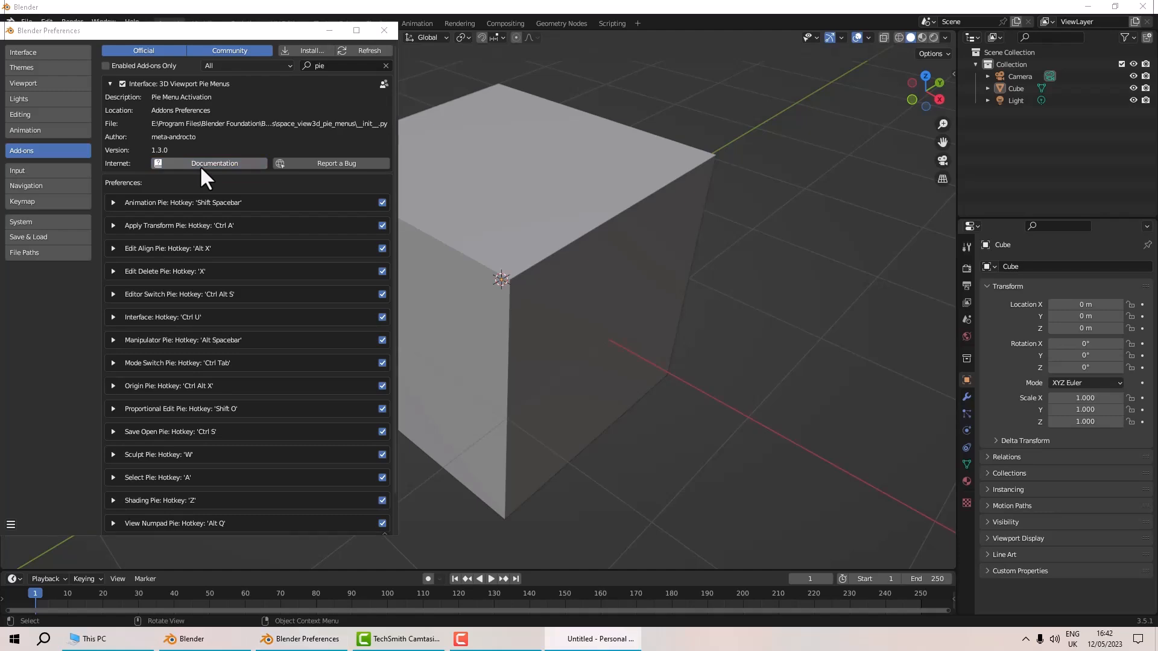
scroll(262, 401, "down", 4)
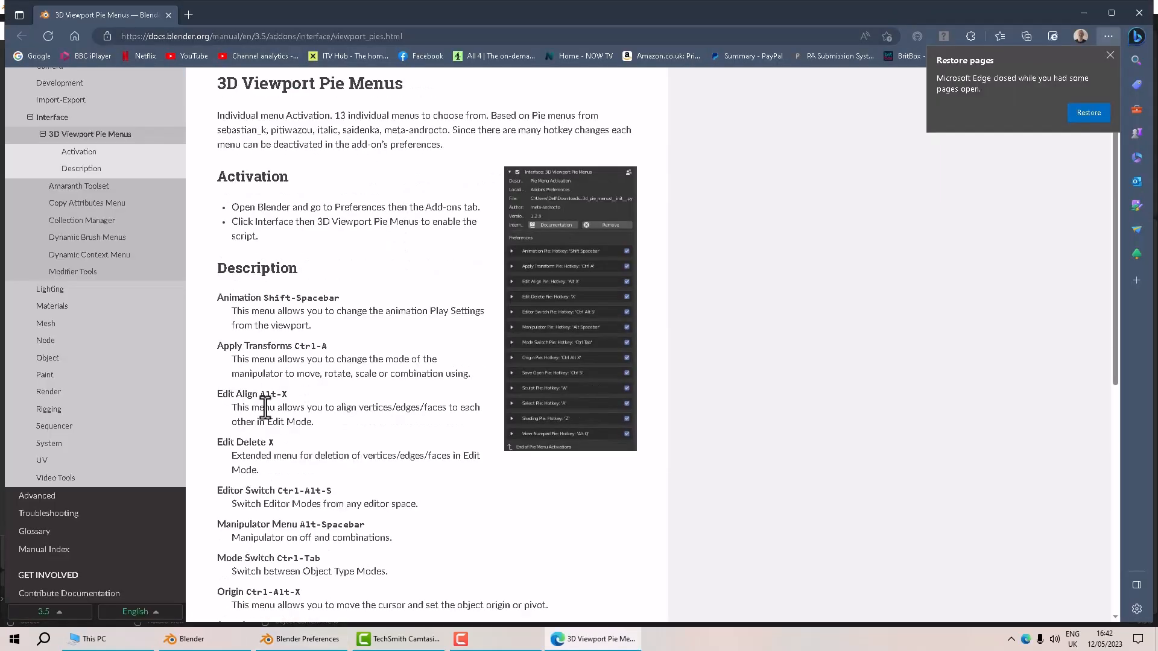
scroll(265, 407, "up", 1)
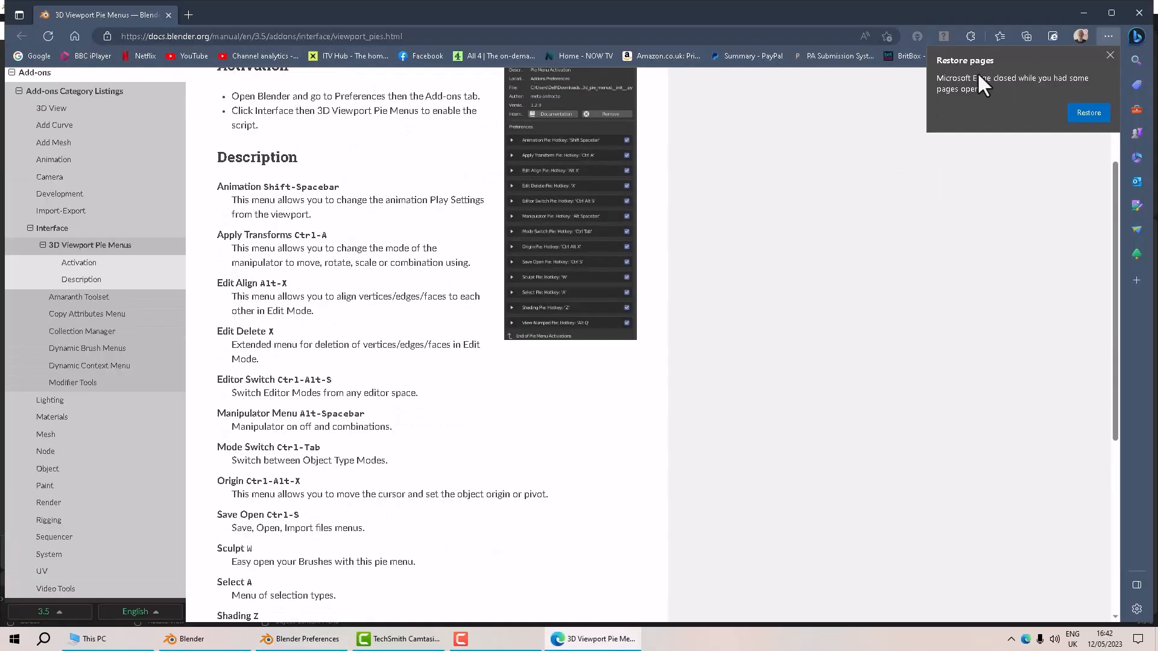
left_click(1082, 9)
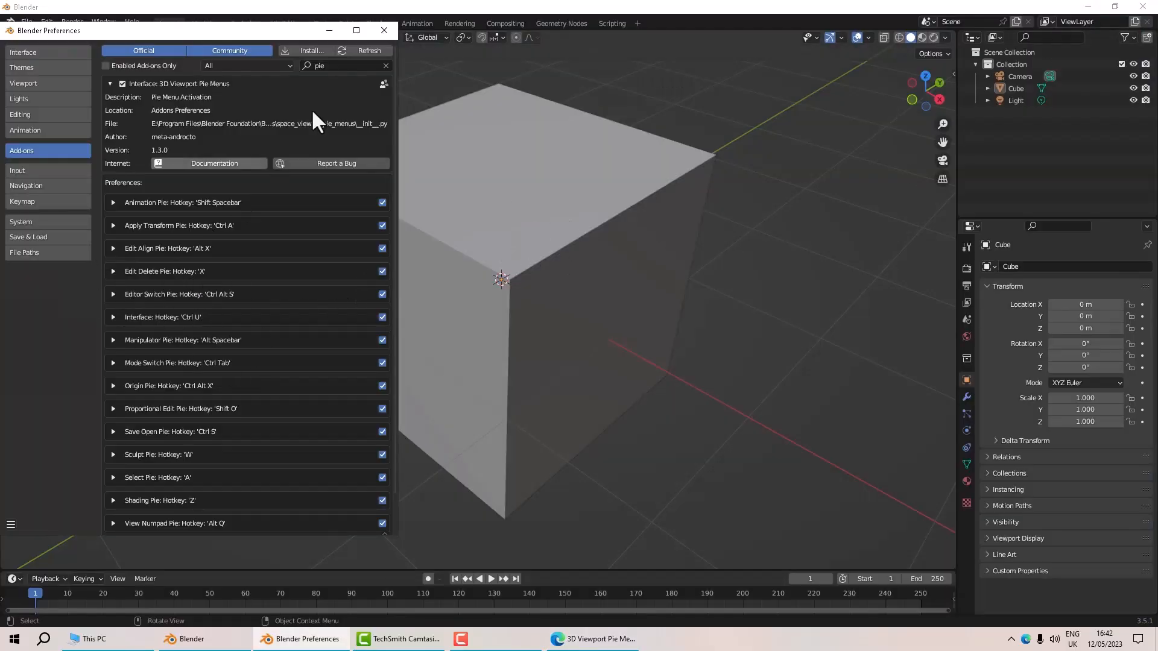
left_click(384, 31)
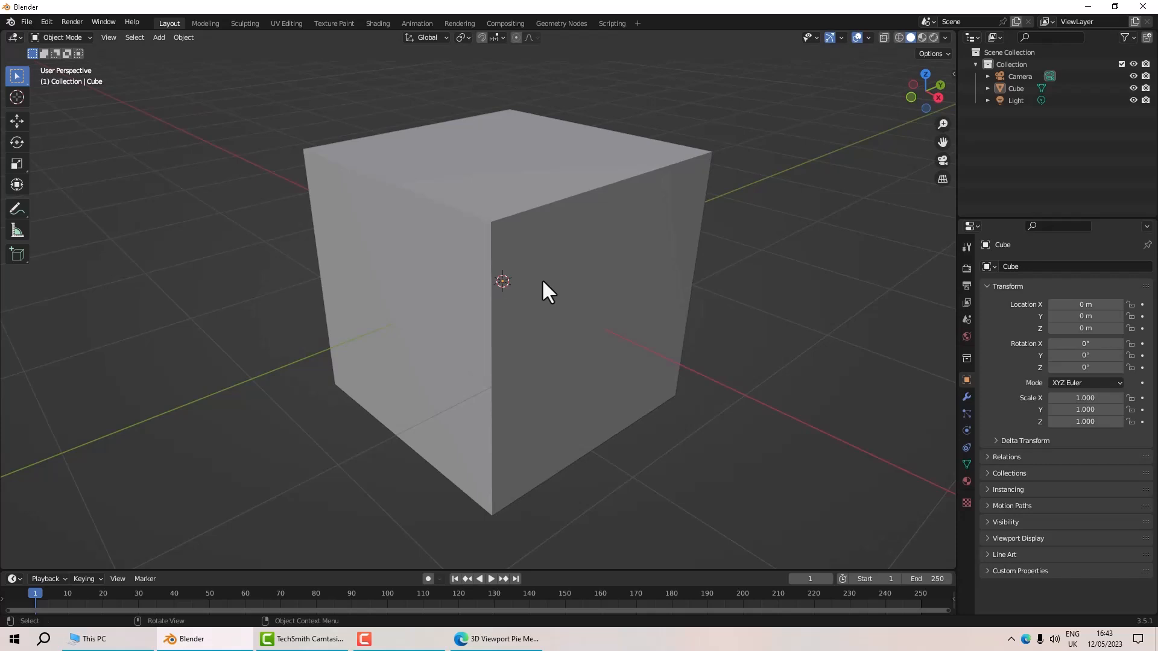
Enter Edit Mode on the cube and switch to edge selection.
key("Tab")
middle_click_drag(478, 303, 468, 243)
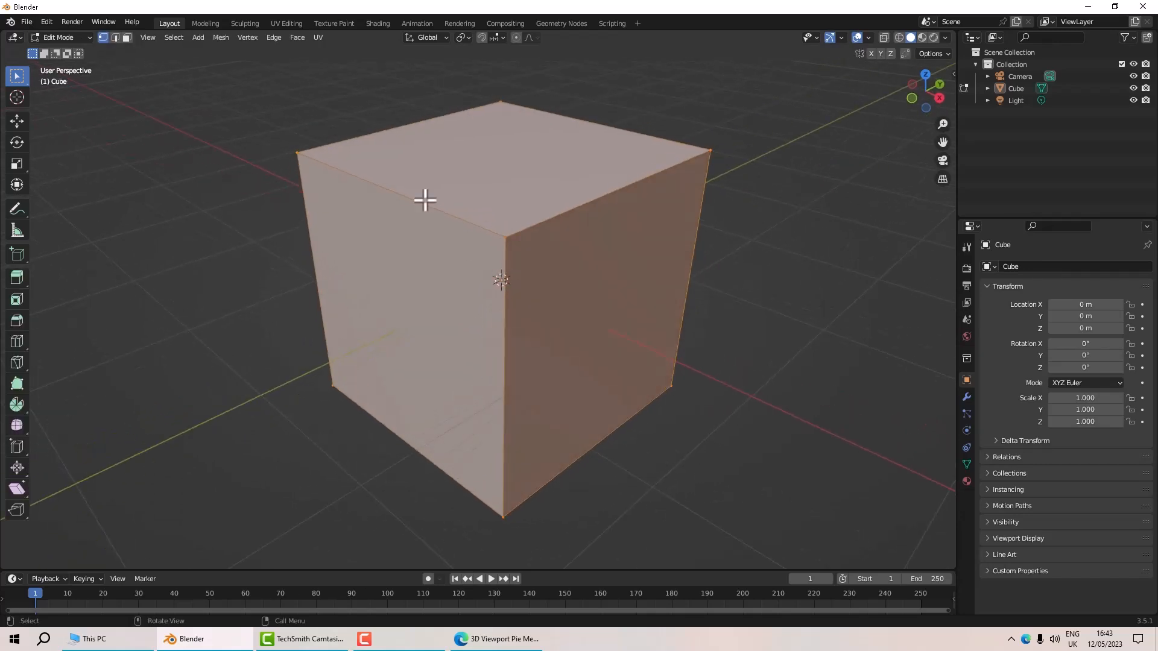
left_click(115, 37)
Select an edge and dissolve its vertices from the delete pie menu, then undo it.
left_click(505, 324)
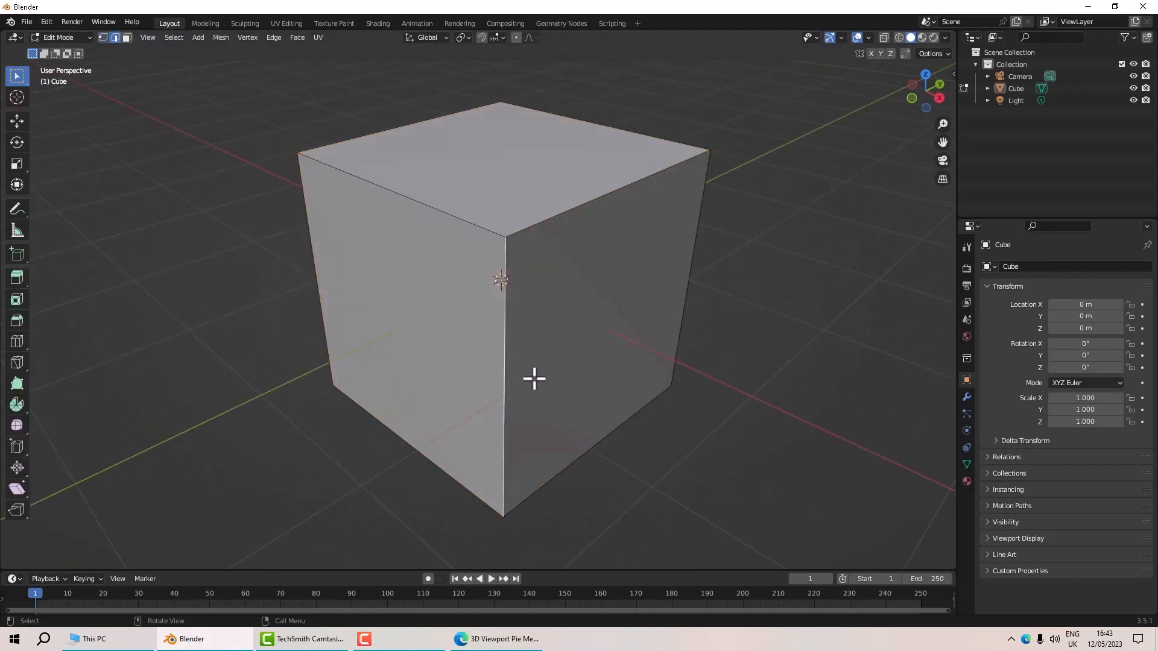
key("x")
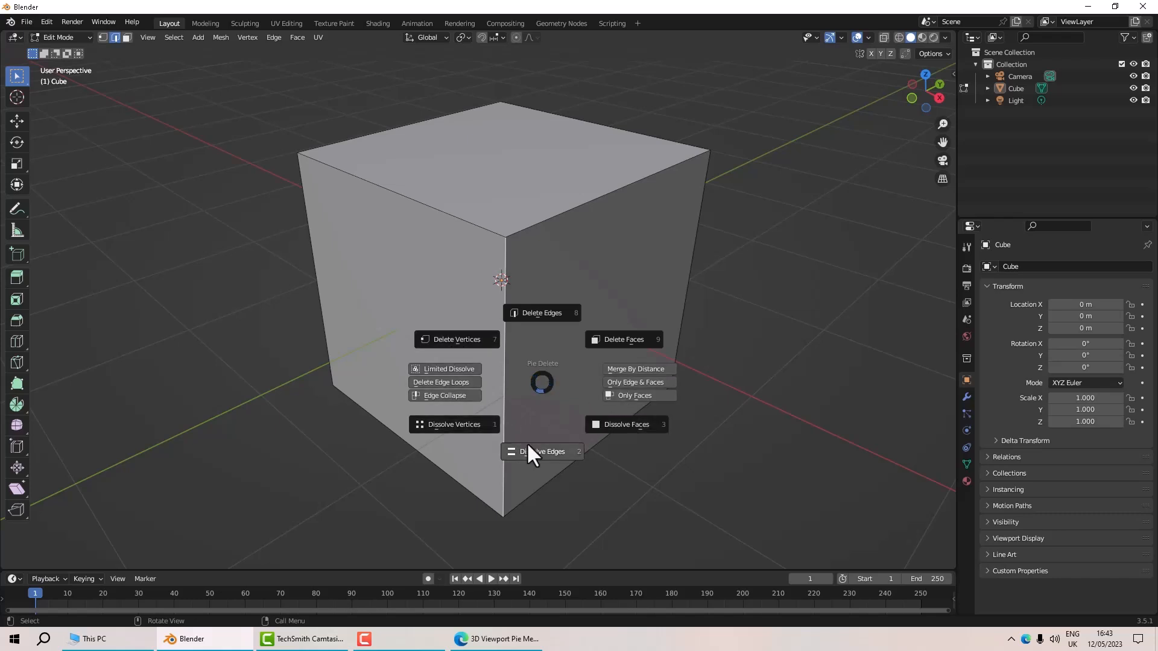
left_click(318, 476)
middle_click_drag(289, 475, 316, 468)
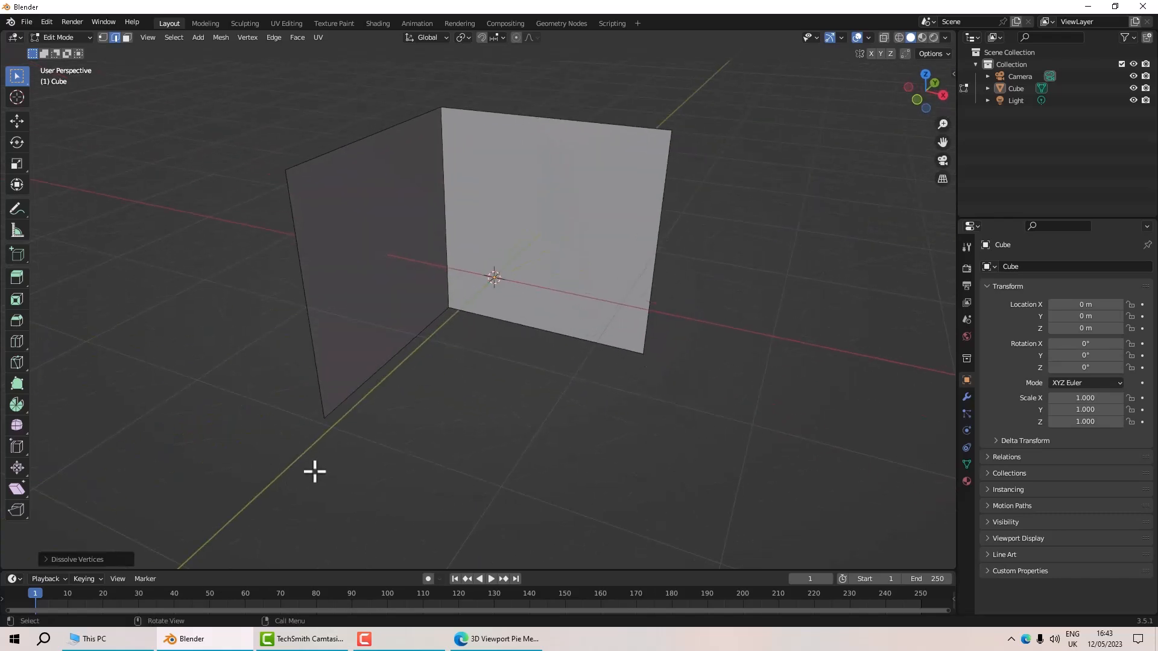
key("ctrl+z")
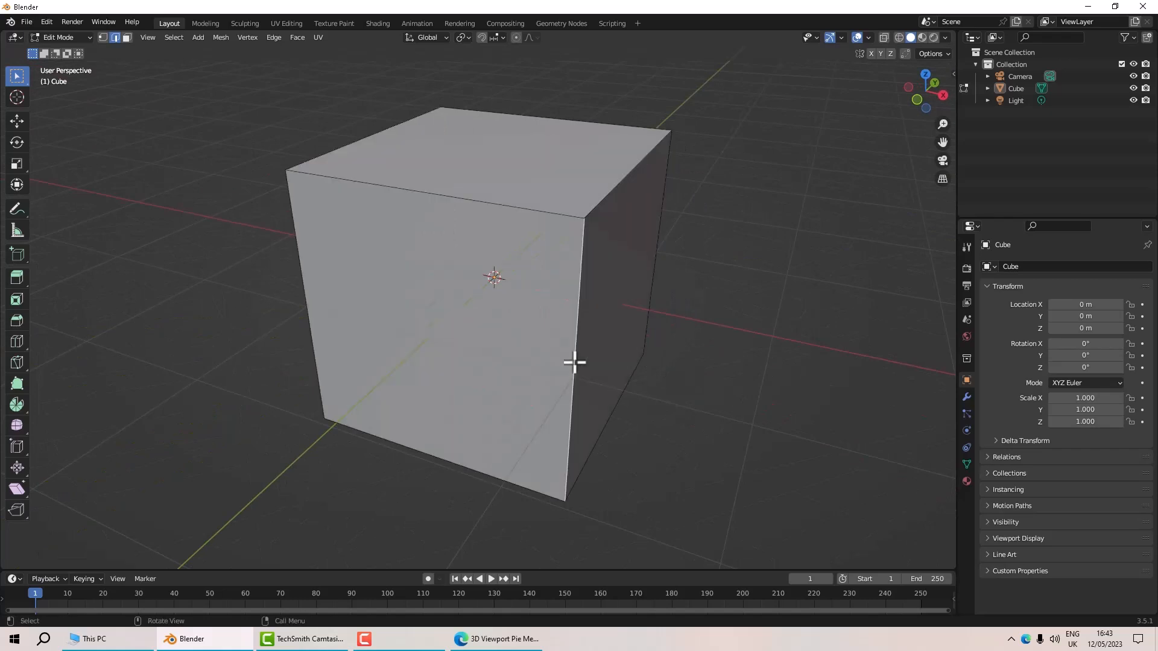
Review the list of pie menus and their hotkeys in the online documentation.
left_click(504, 639)
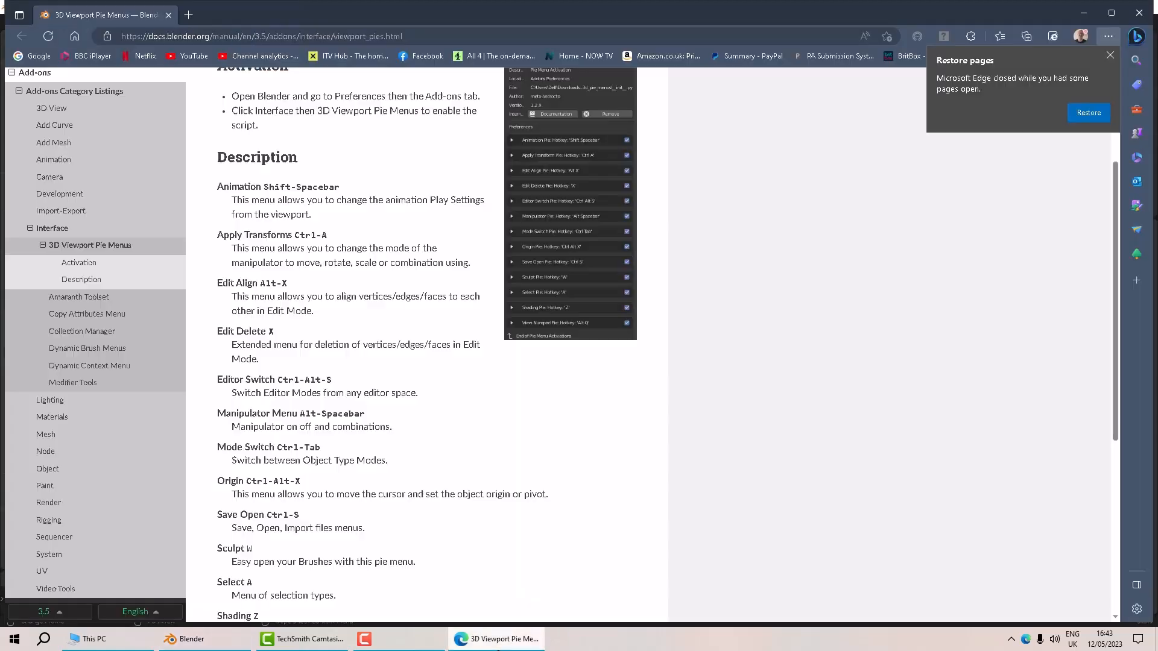
scroll(313, 199, "down", 6)
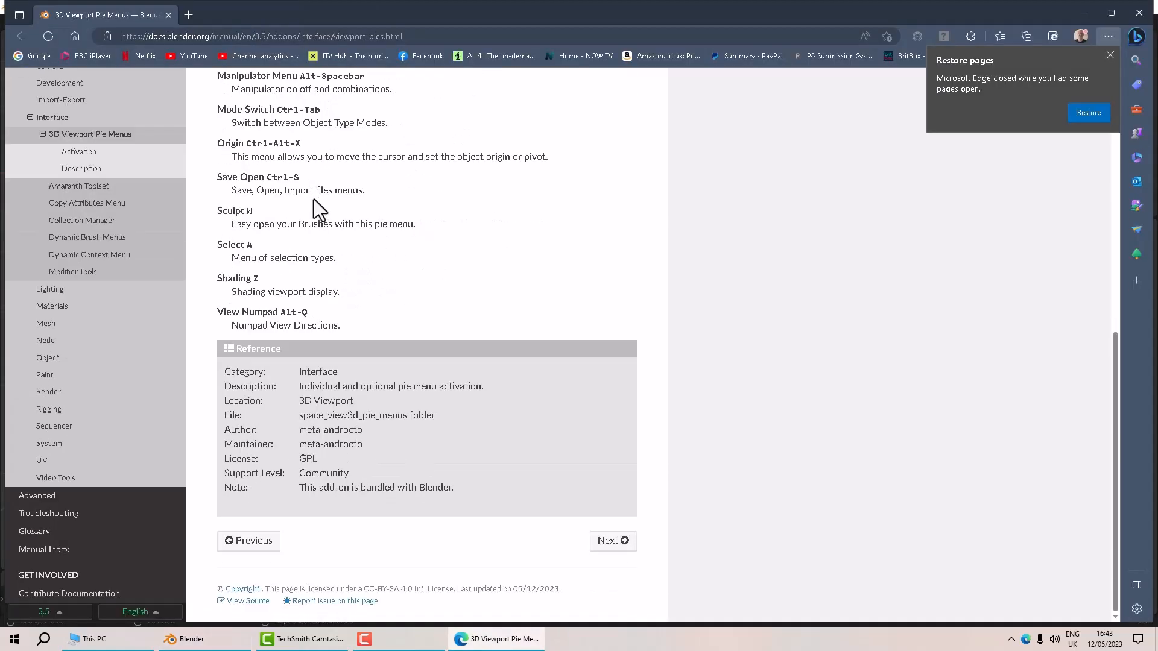
scroll(313, 199, "up", 4)
scroll(314, 199, "up", 3)
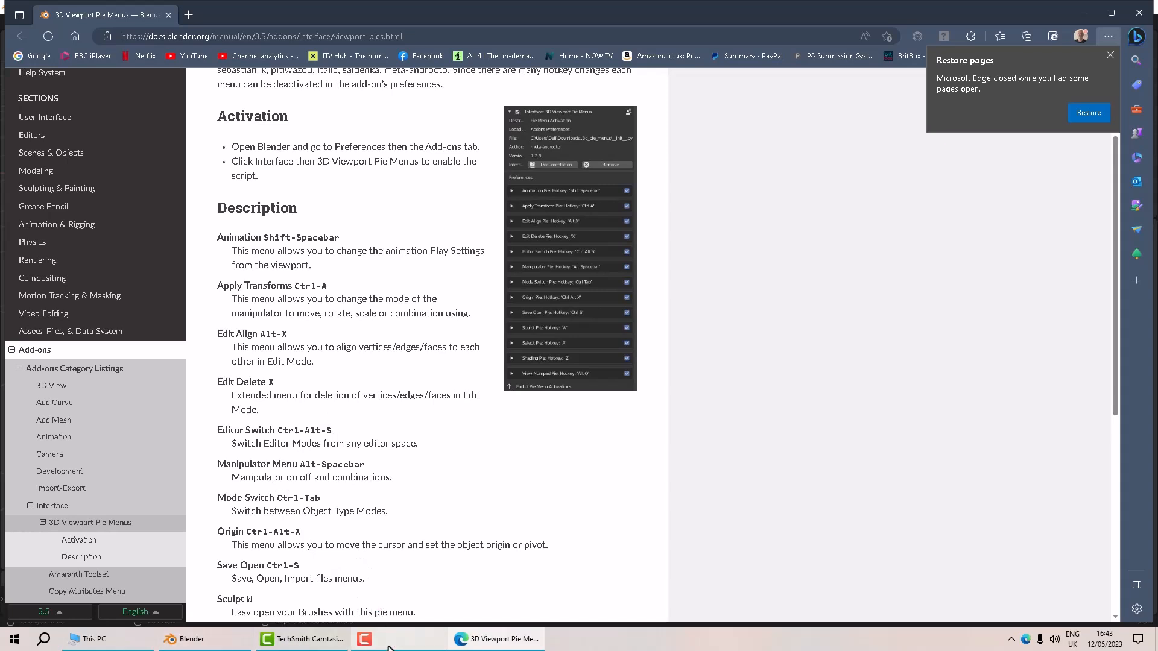
left_click(187, 638)
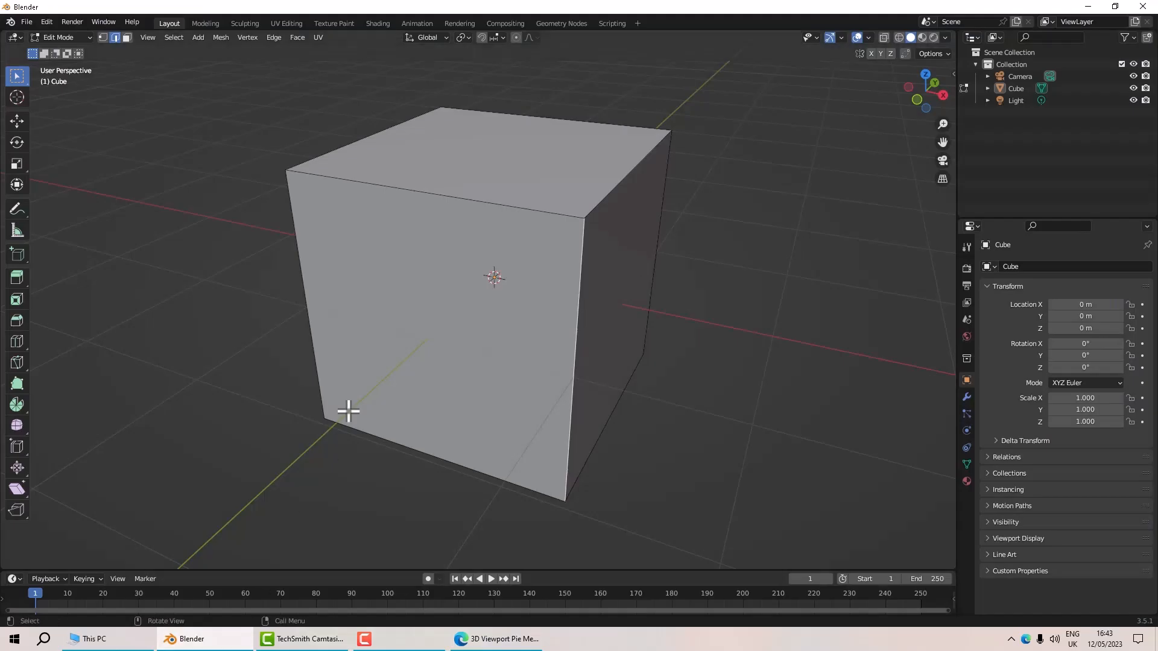
Select the two facing faces of the two cubes in face selection mode.
middle_click_drag(381, 258, 391, 292)
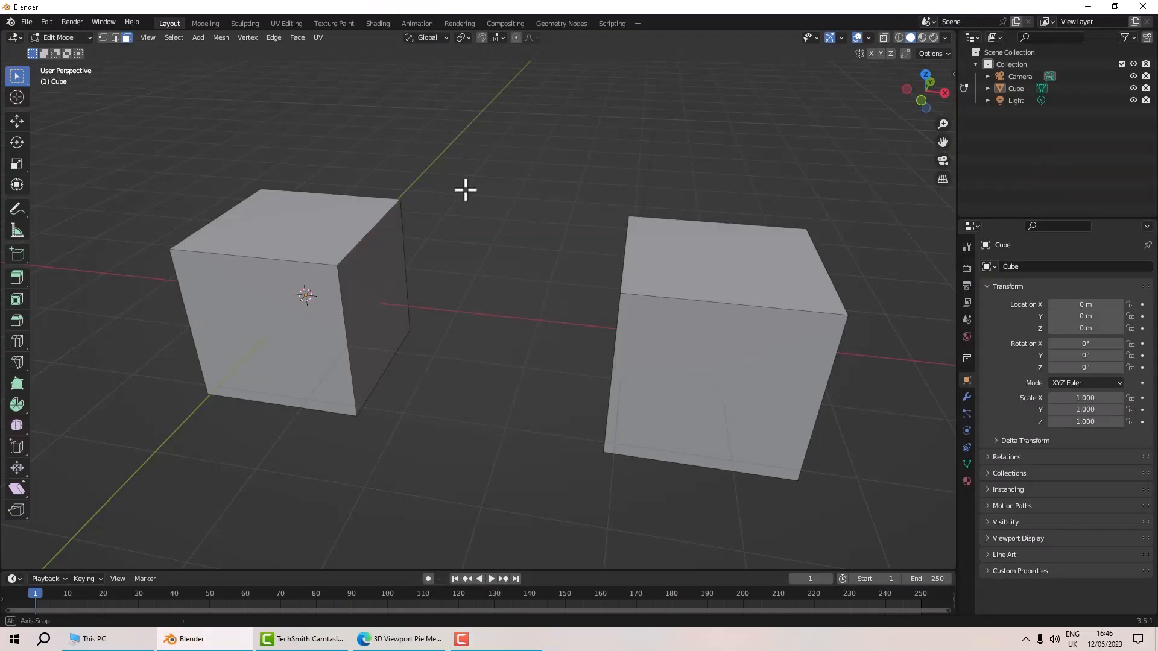
middle_click_drag(465, 189, 414, 190)
scroll(433, 196, "up", 2)
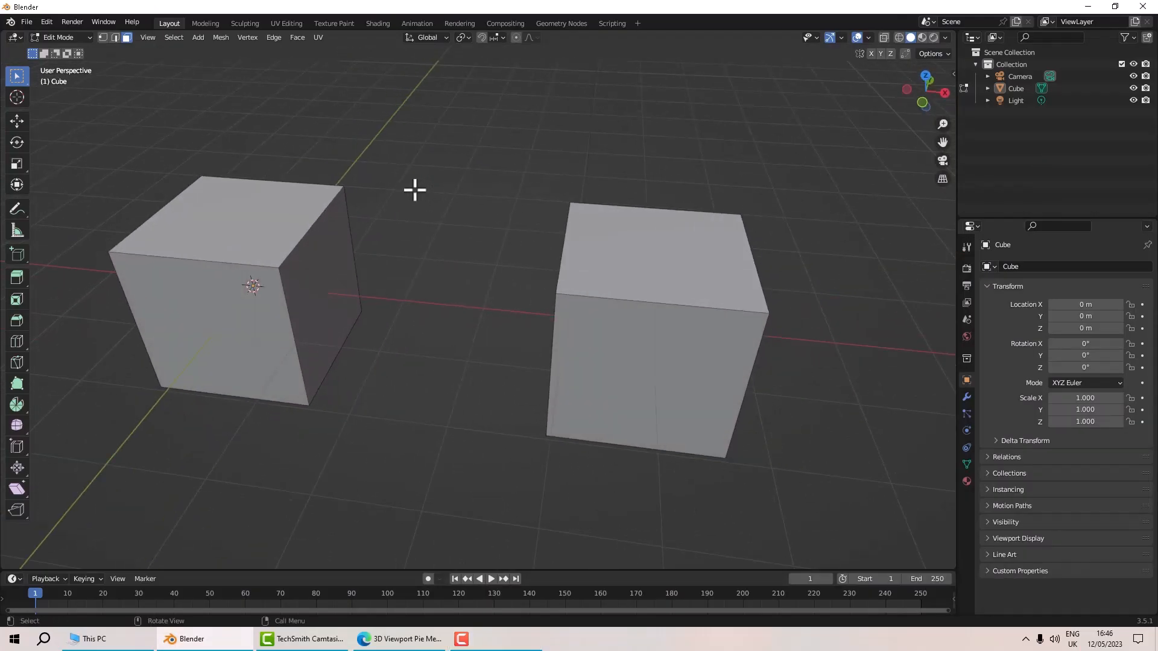
mouse_move(416, 189)
middle_mouse_down()
mouse_move(406, 186)
mouse_move(421, 193)
middle_mouse_up()
key("q")
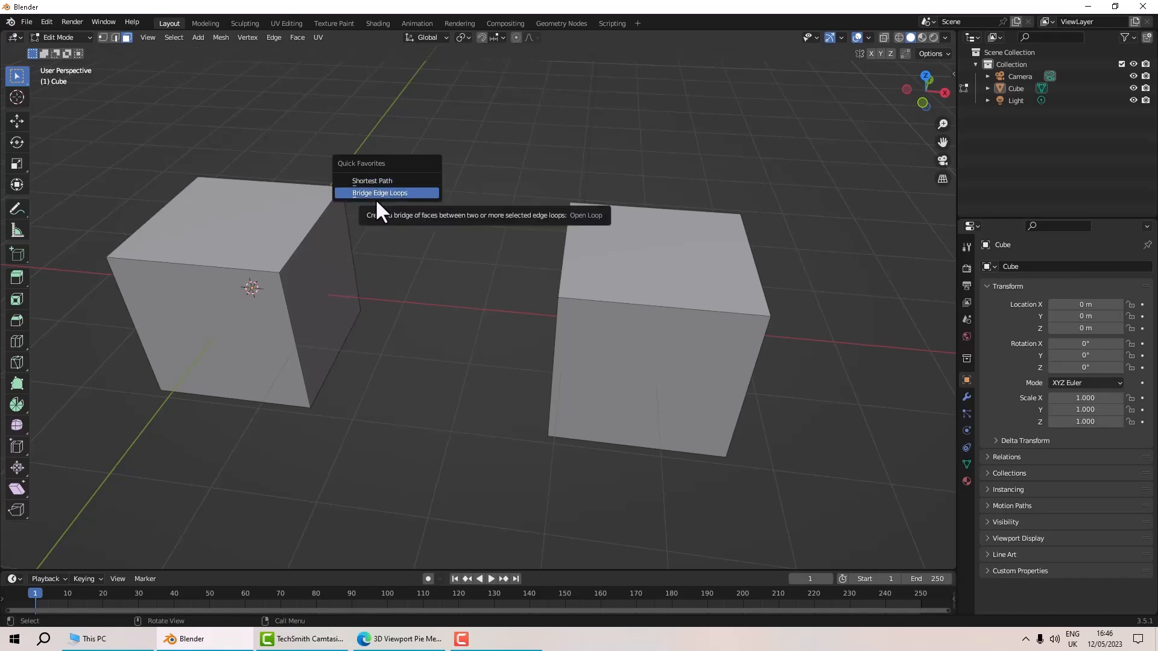
left_click(323, 261)
middle_click_drag(372, 279, 557, 296)
left_click(566, 279, "shift")
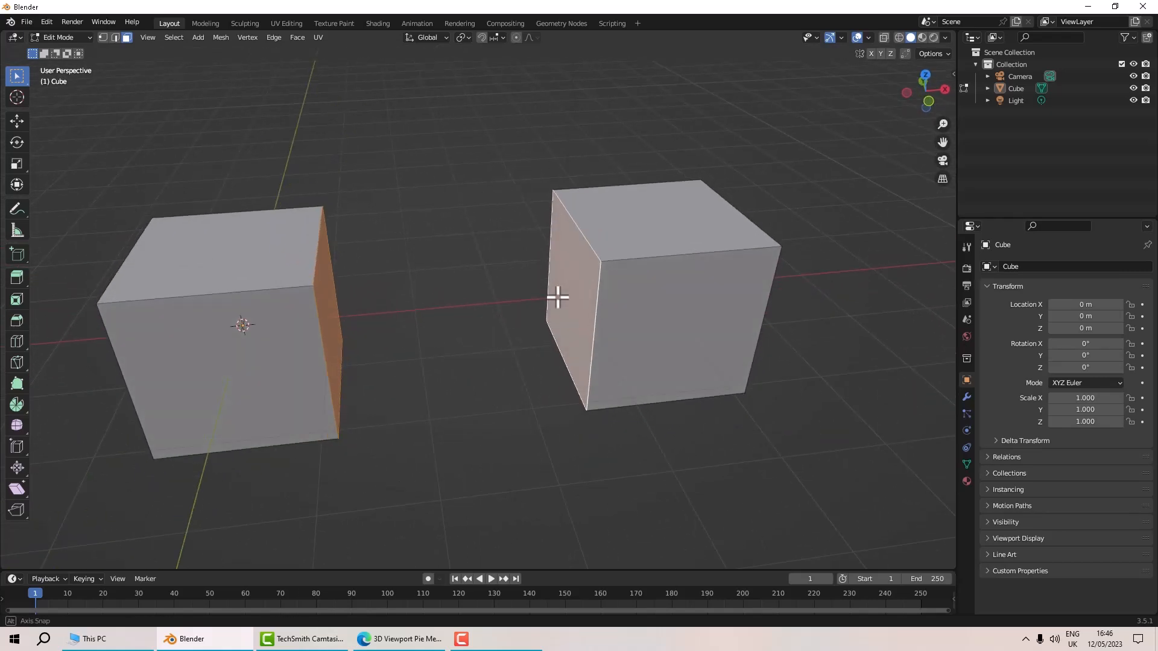
Inset both facing faces with the Inset tool.
left_click(17, 299)
left_click_drag(467, 259, 438, 319)
left_click(501, 250)
middle_click_drag(501, 250, 424, 272)
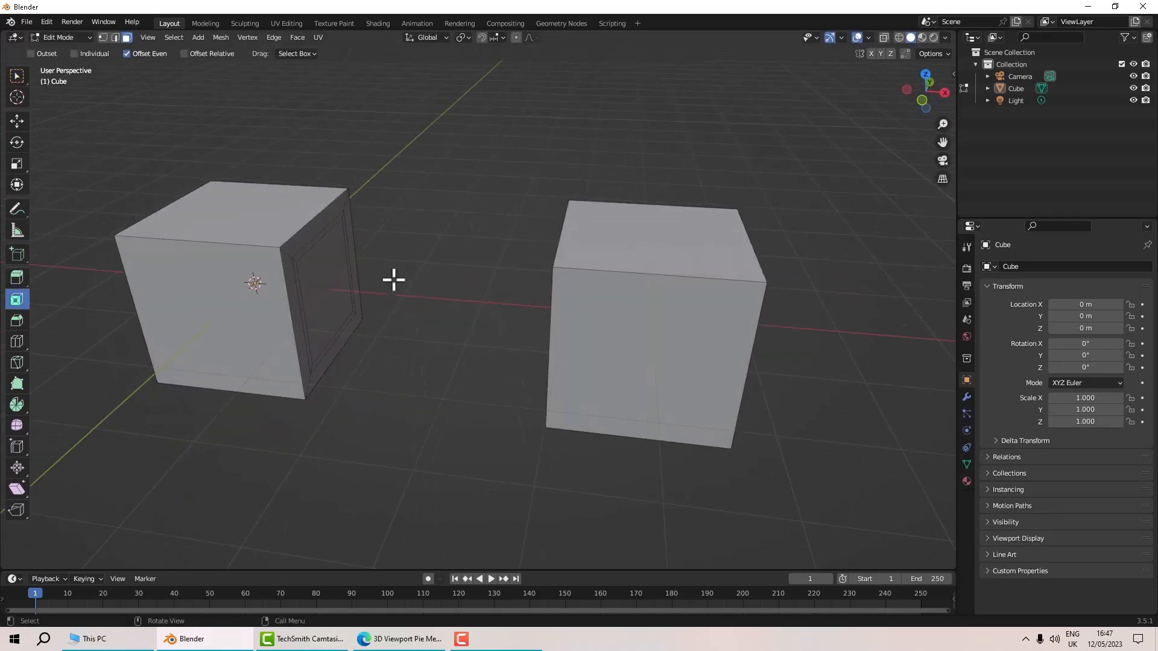
middle_click_drag(331, 277, 545, 287)
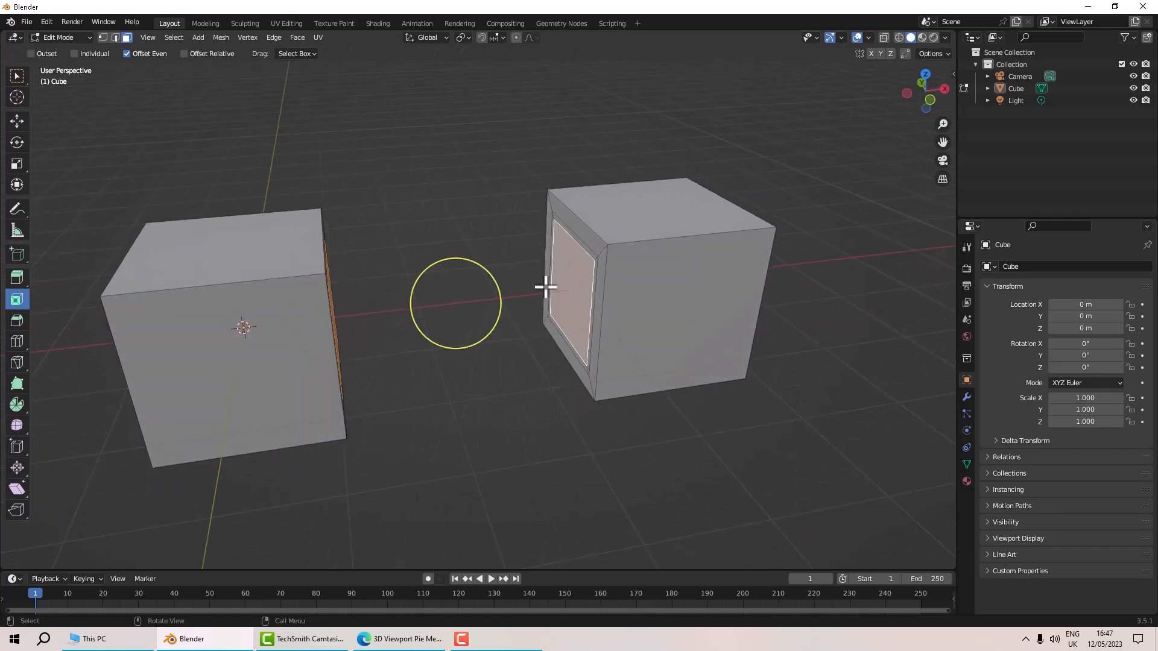
Bridge the two inset faces with Bridge Edge Loops from Quick Favorites, then deselect.
key("q")
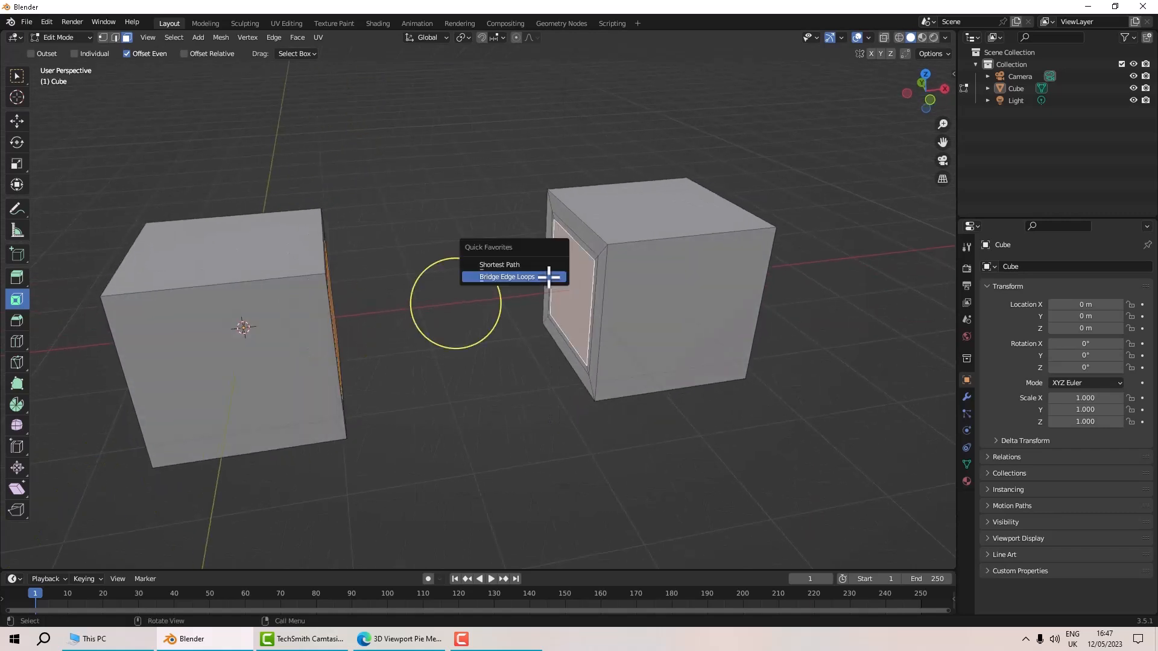
left_click(546, 275)
middle_click_drag(555, 287, 539, 313)
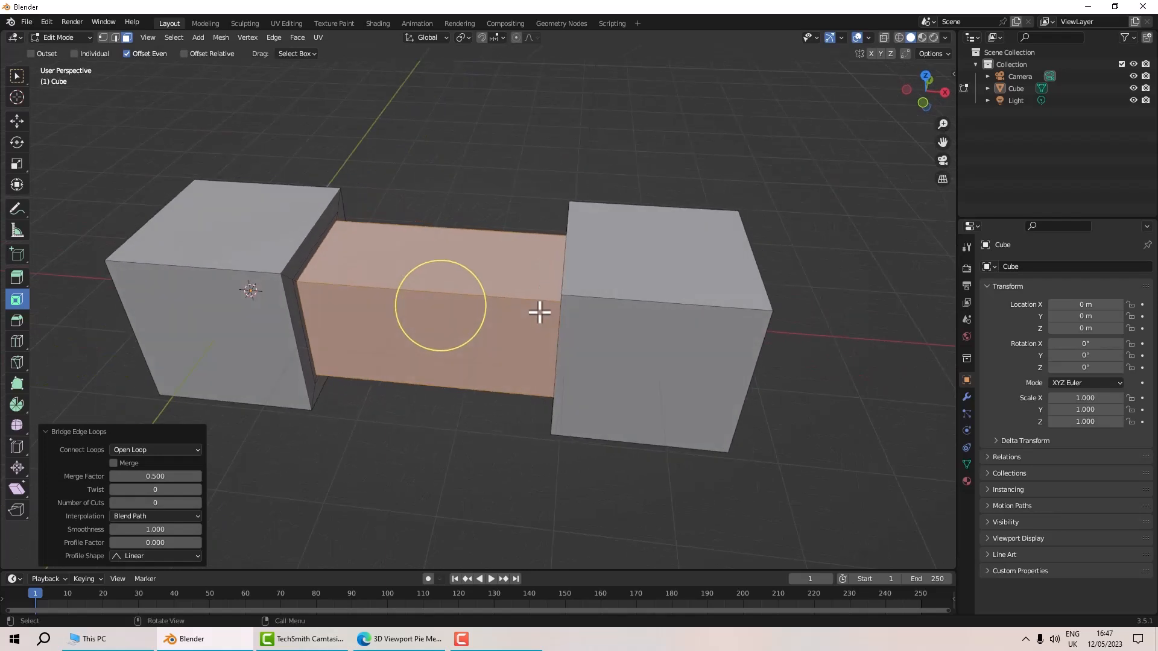
left_click(269, 38)
middle_click_drag(559, 147, 579, 146)
left_click(484, 194)
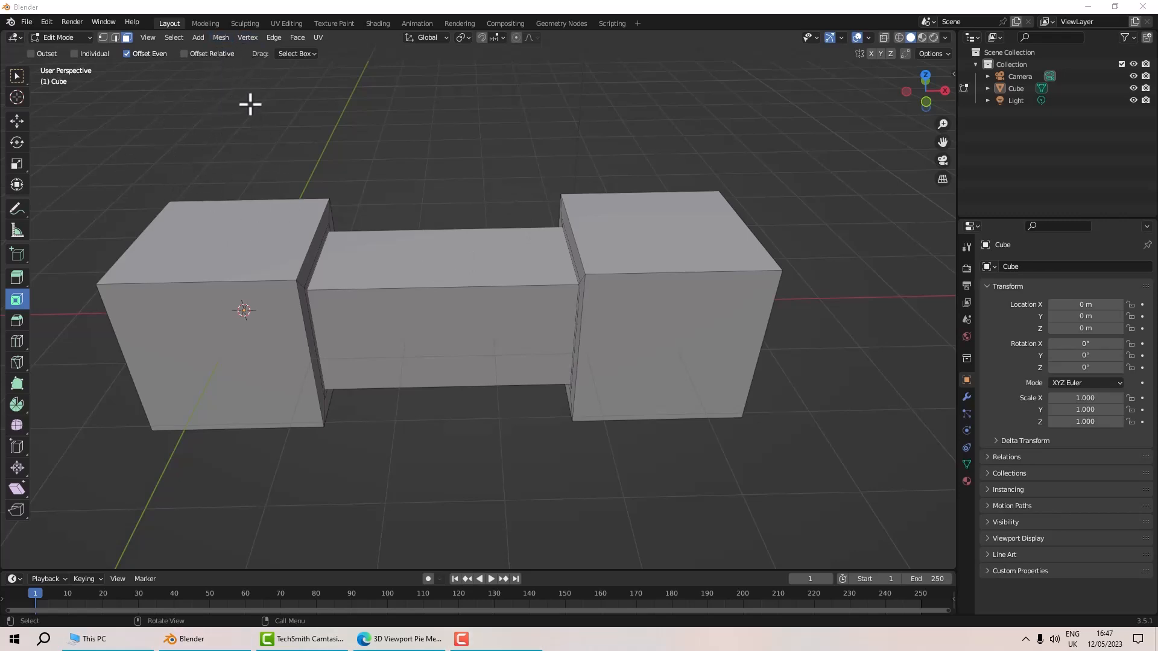
Add the normals Flip command to Quick Favorites.
left_click(225, 37)
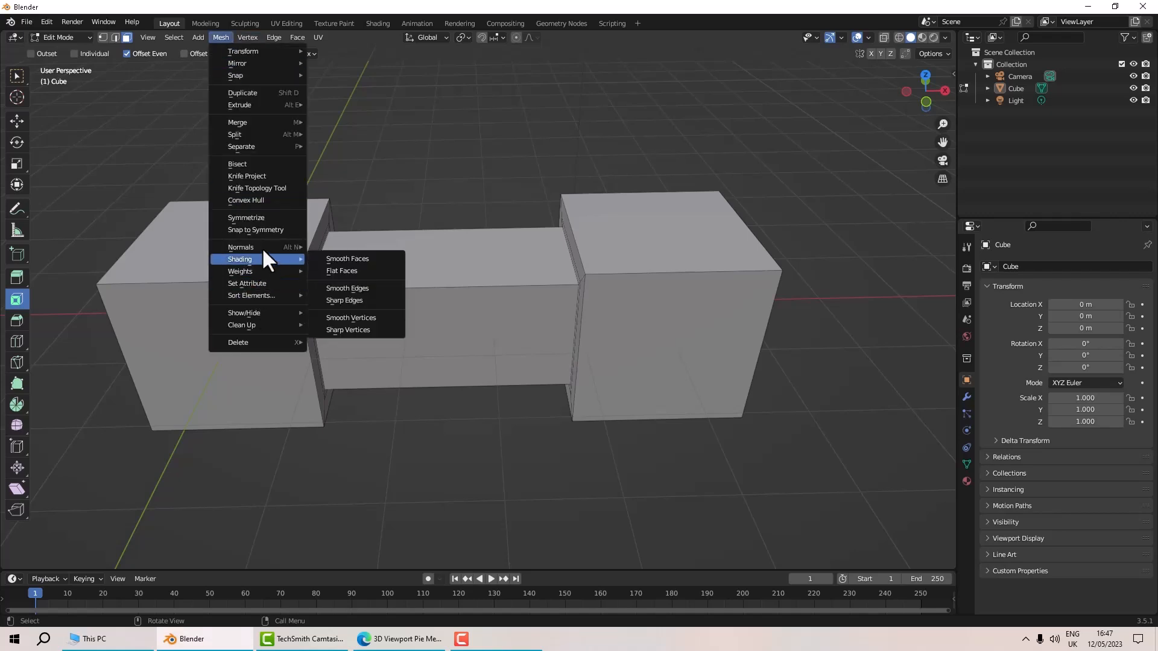
mouse_move(264, 246)
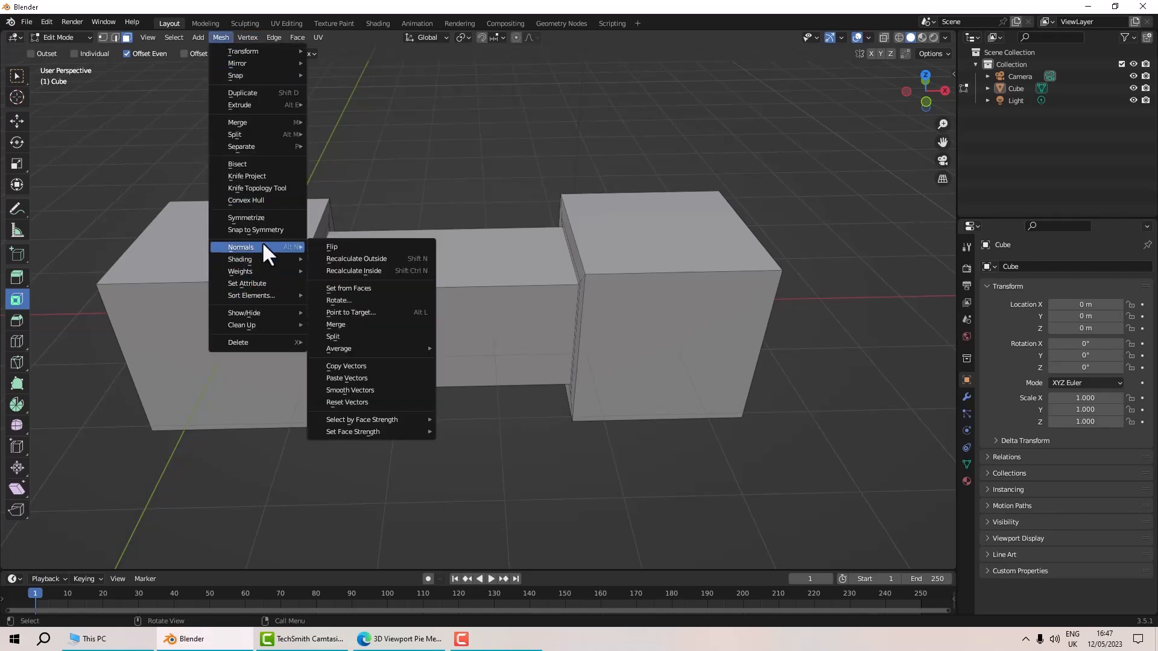
right_click(361, 246)
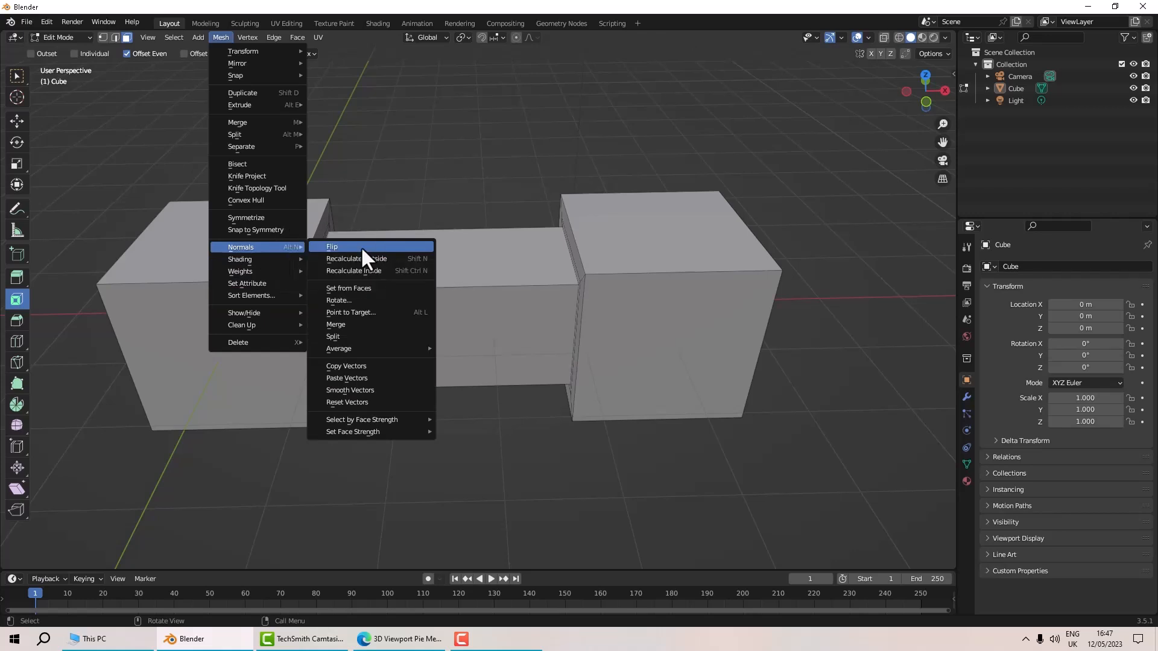
left_click(360, 248)
middle_click_drag(478, 184, 464, 181)
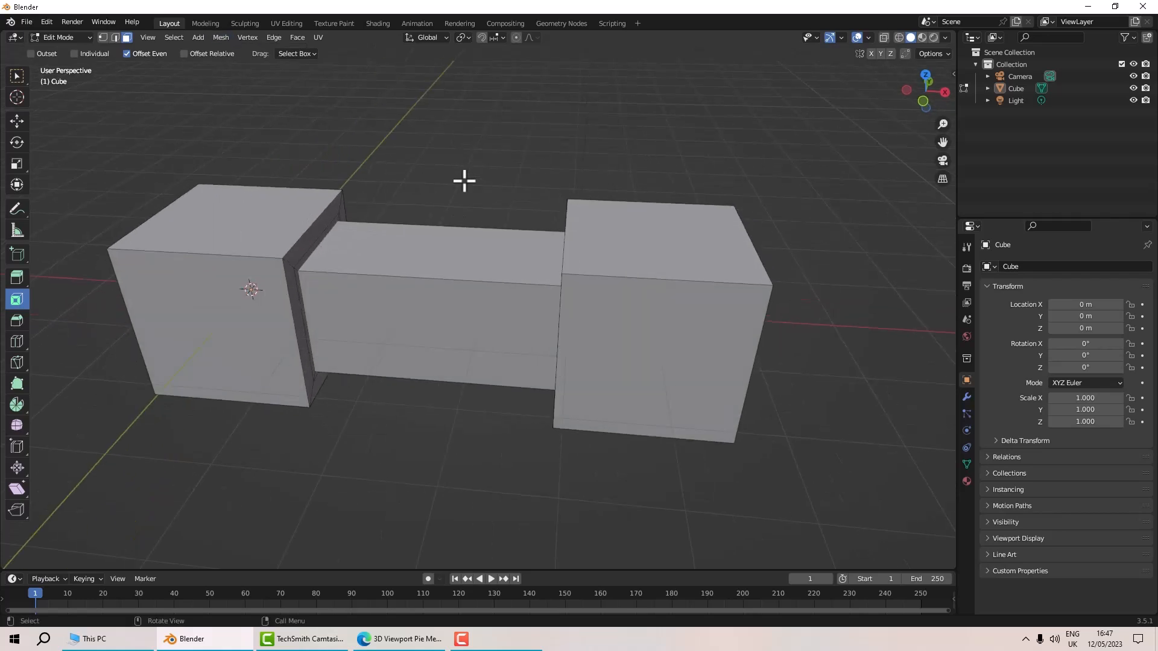
Open Quick Favorites, then select the top faces of both cubes and the bridge.
key("q")
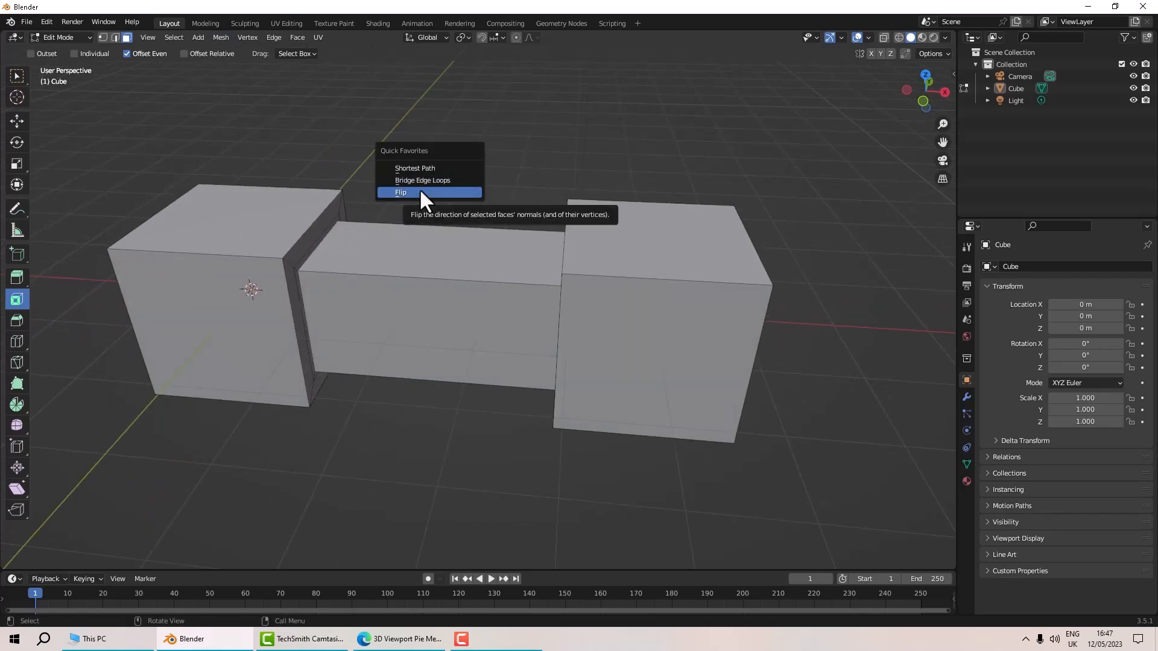
middle_click_drag(498, 181, 569, 175)
left_click(221, 208)
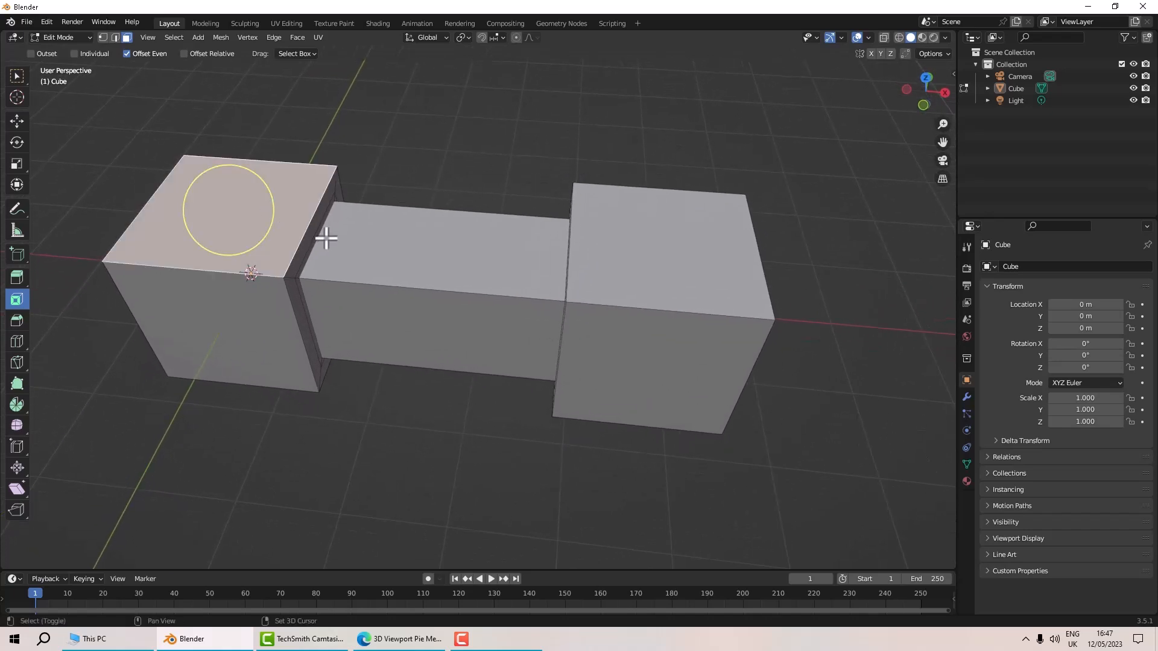
left_click(331, 230, "shift")
middle_click_drag(423, 242, 569, 185)
left_click(598, 180, "shift")
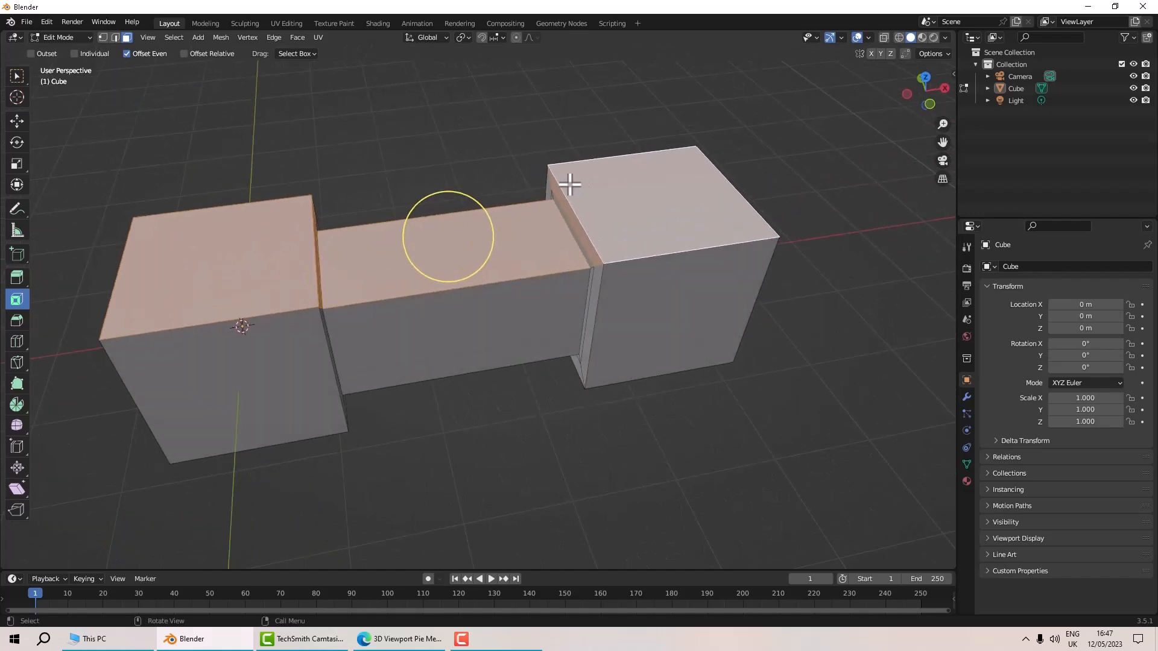
Flip the normals of the selected faces from Quick Favorites, then deselect everything.
key("q")
left_click(535, 194)
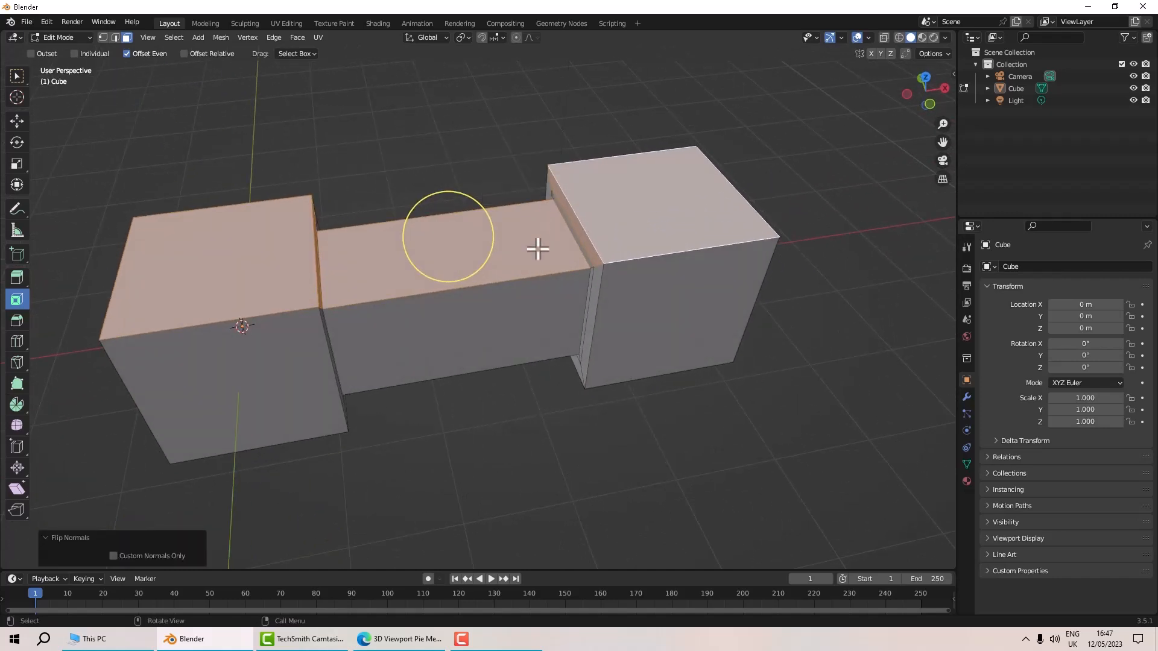
left_click(539, 247)
middle_click_drag(553, 240, 251, 240)
middle_click_drag(339, 265, 464, 305)
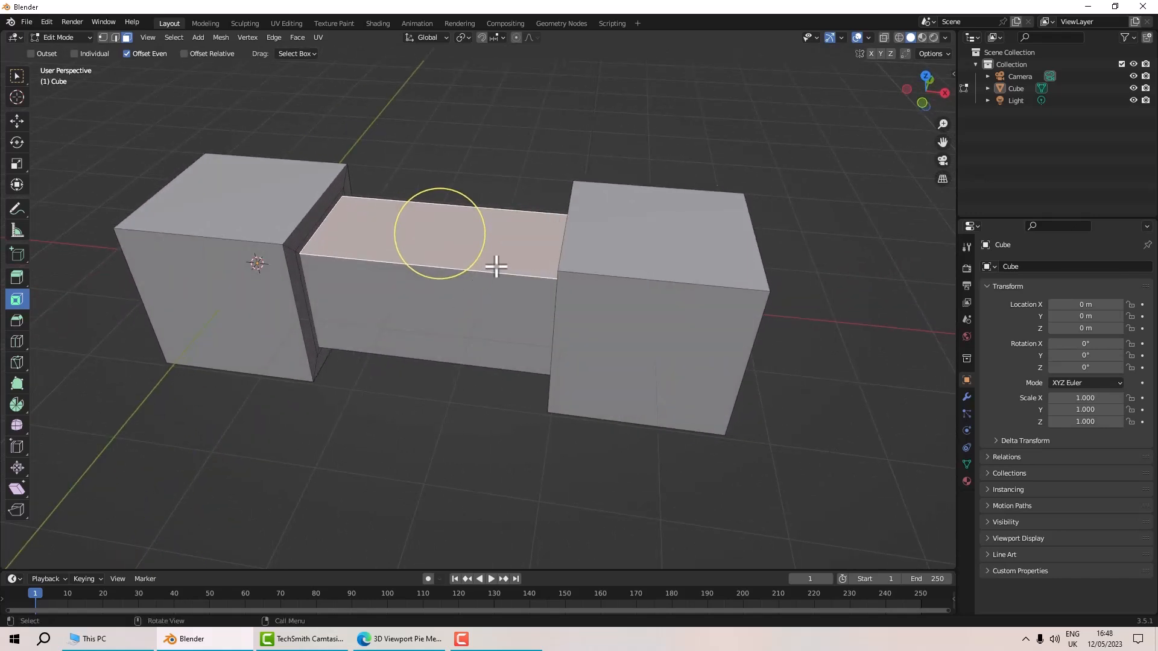
left_click(750, 143)
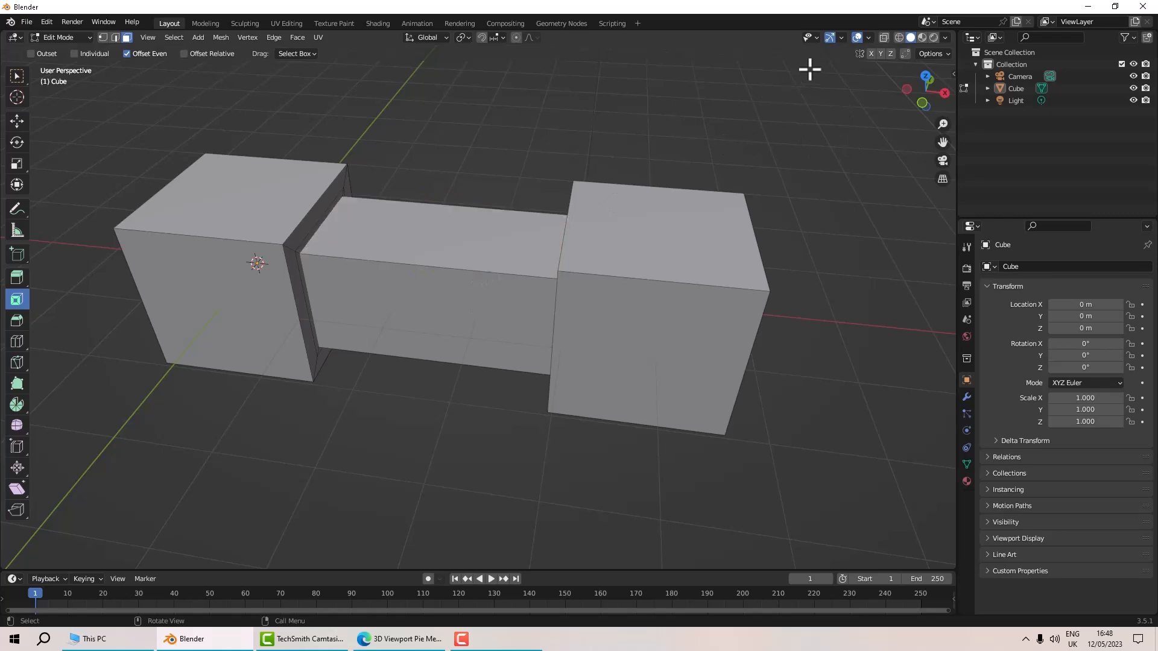
Add the Face Orientation viewport overlay to Quick Favorites.
left_click(868, 38)
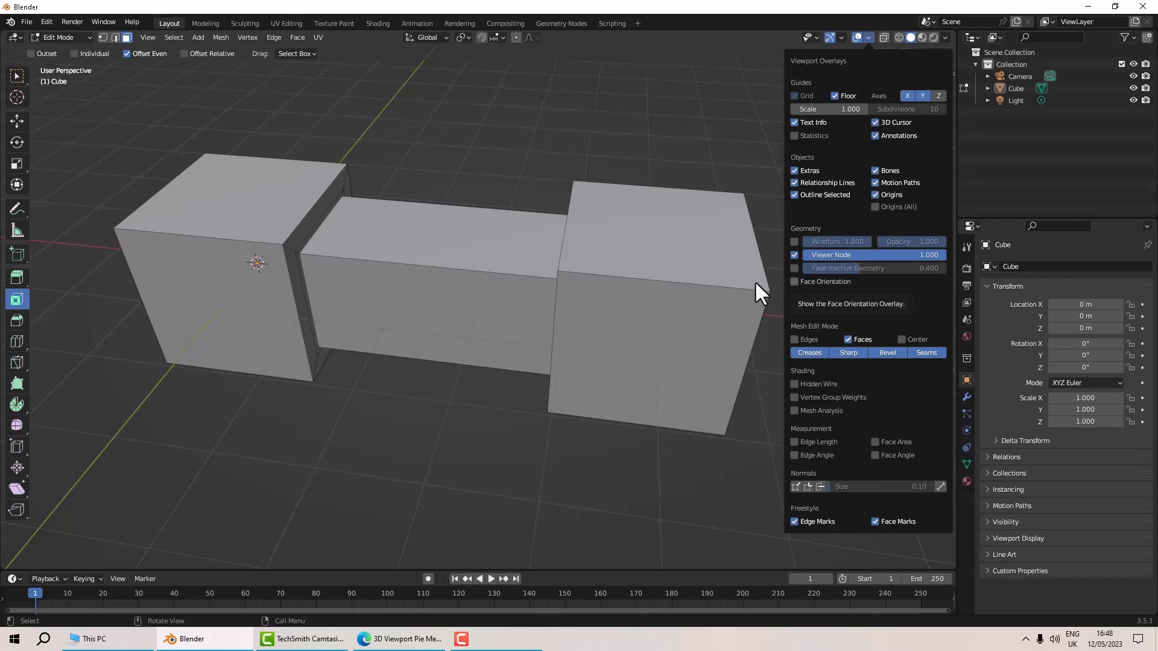
left_click(868, 41)
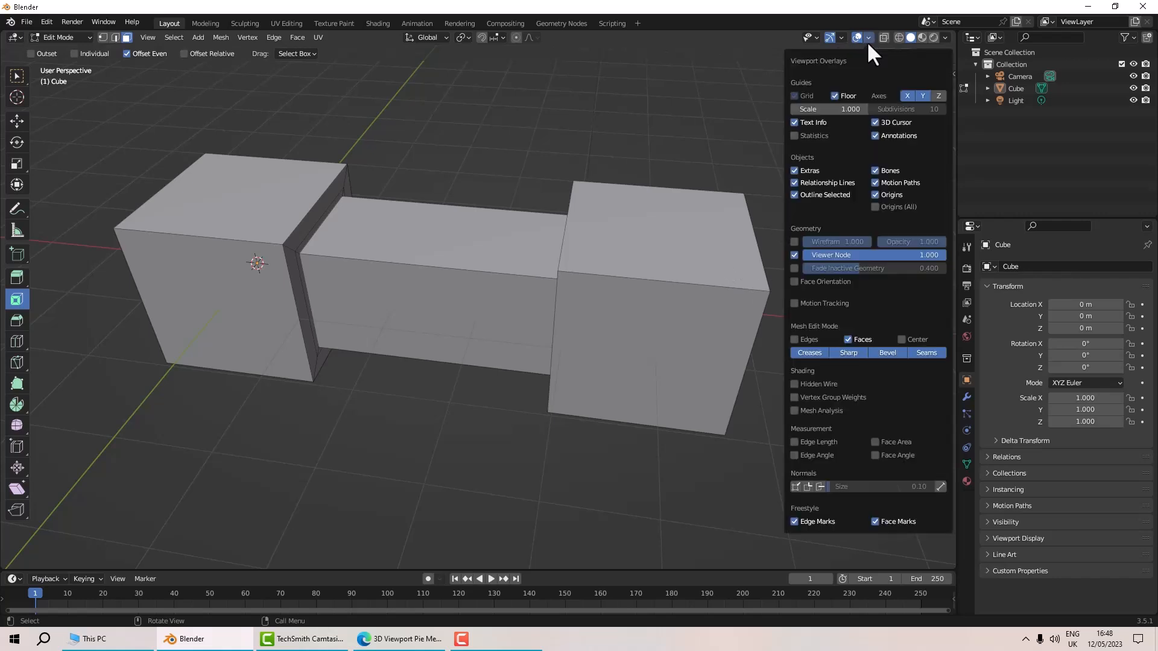
right_click(799, 281)
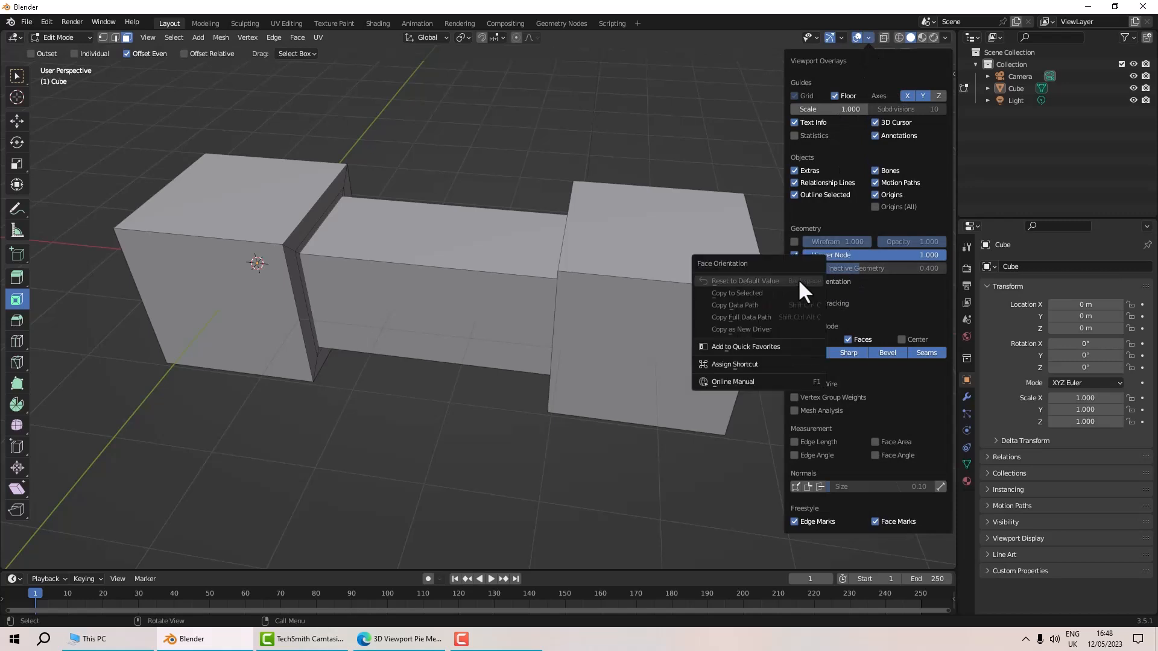
left_click(768, 348)
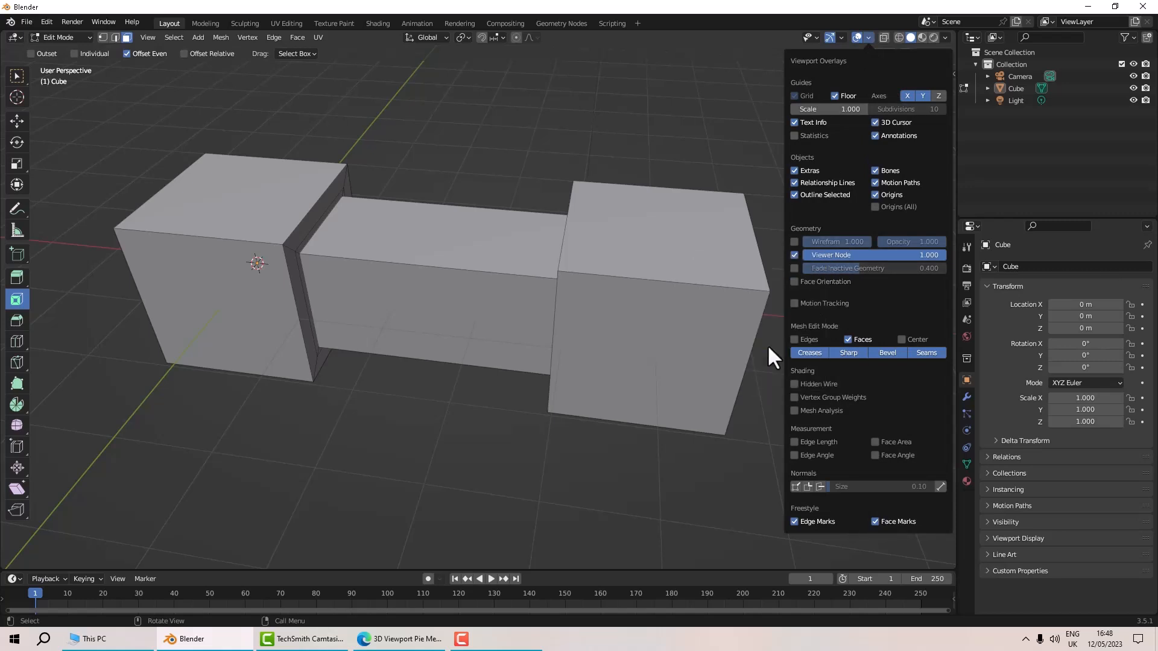
middle_click_drag(654, 313, 617, 301)
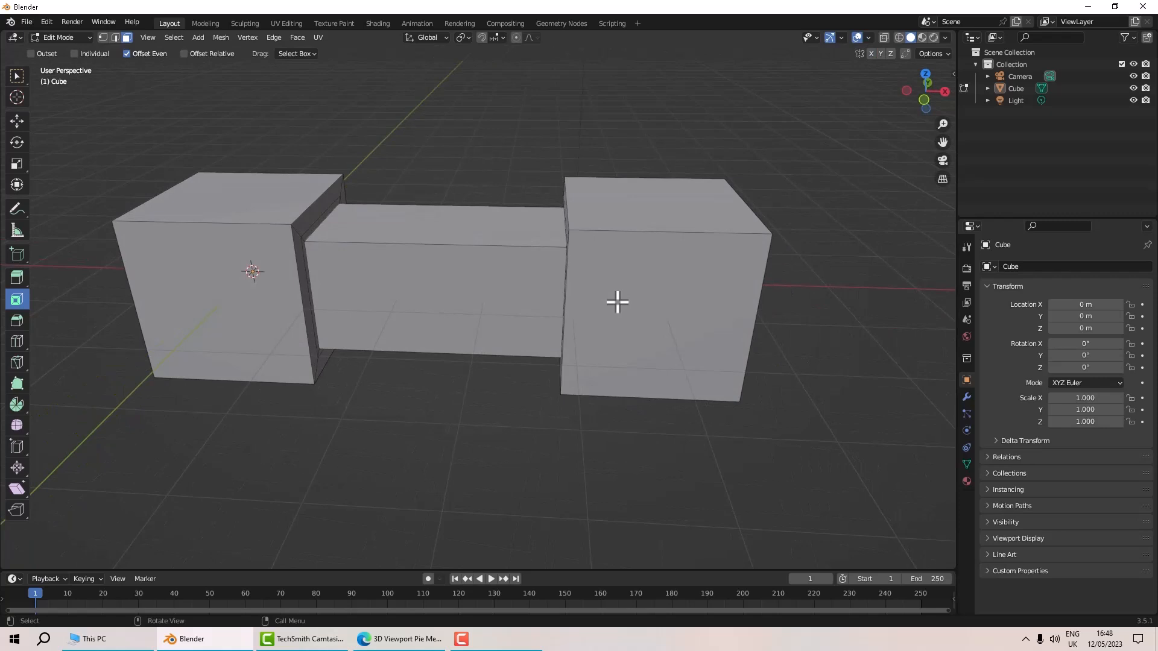
Turn on the Face Orientation overlay from Quick Favorites and inspect the face normals around the model.
key("q")
left_click(597, 311)
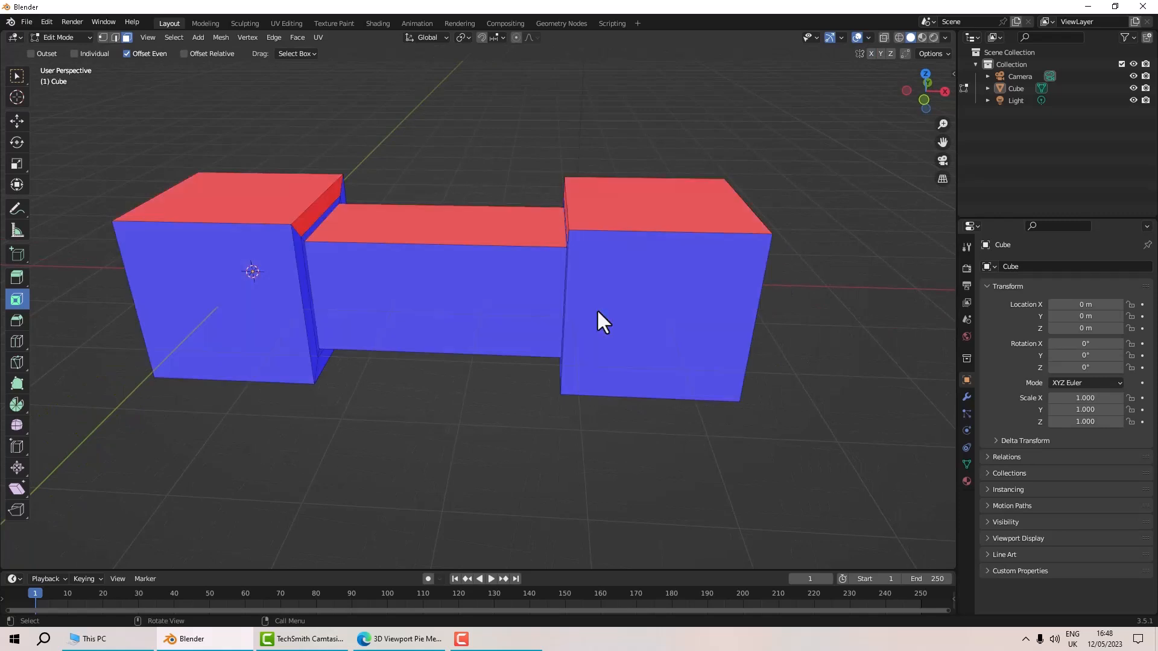
middle_click_drag(597, 311, 663, 320)
middle_click_drag(638, 181, 657, 227)
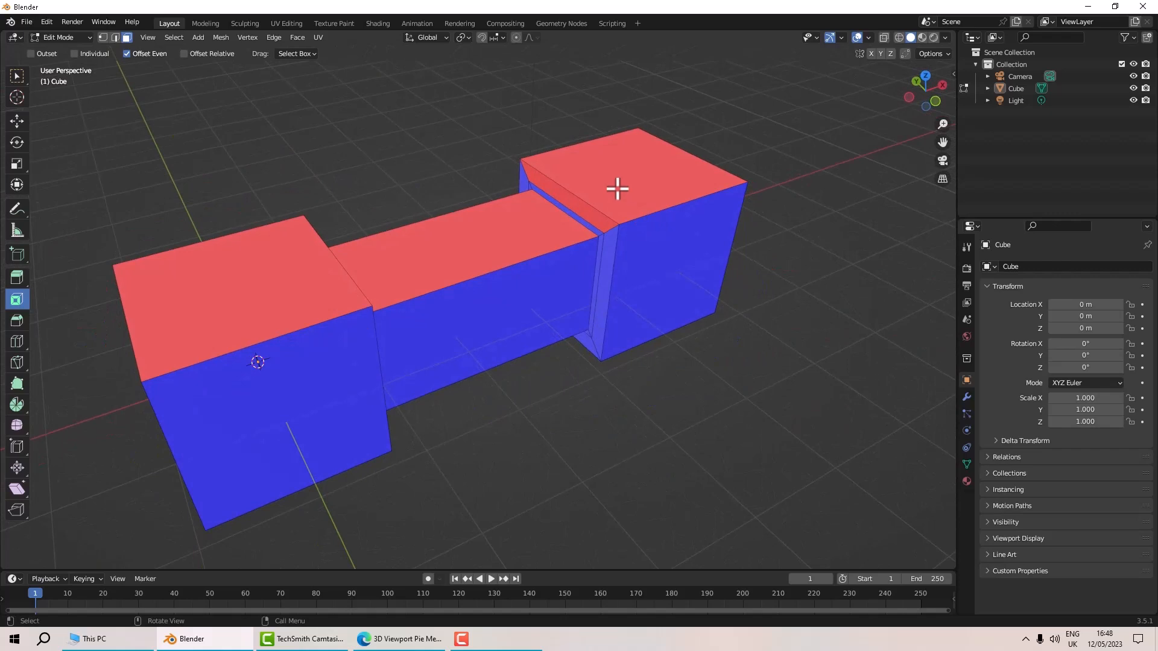
left_click(595, 201)
left_click(583, 206, "shift")
middle_click_drag(728, 213, 702, 209)
middle_click_drag(266, 205, 798, 344)
left_click(803, 340)
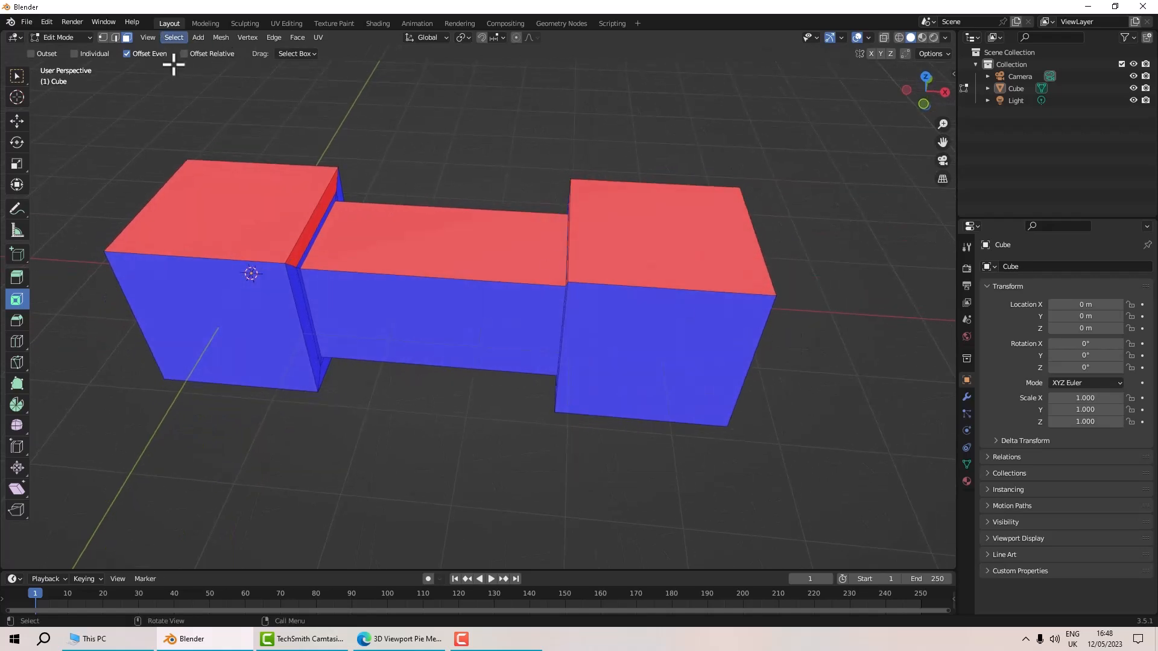
Add the mesh normals Recalculate Outside command to Quick Favorites.
left_click(219, 38)
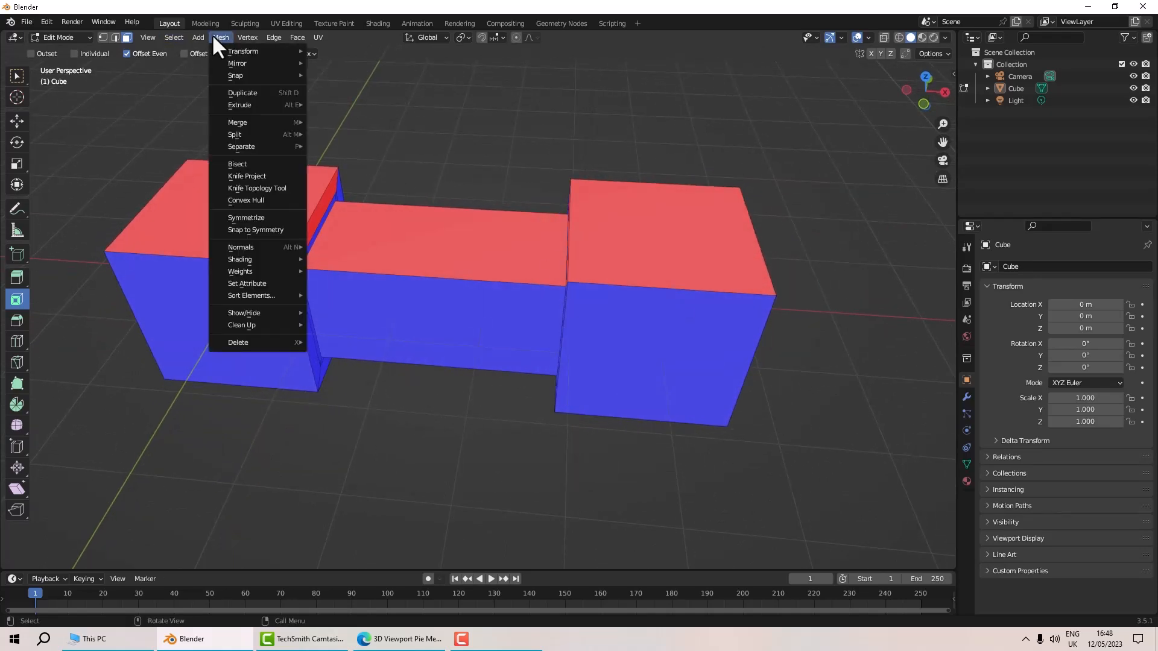
mouse_move(236, 249)
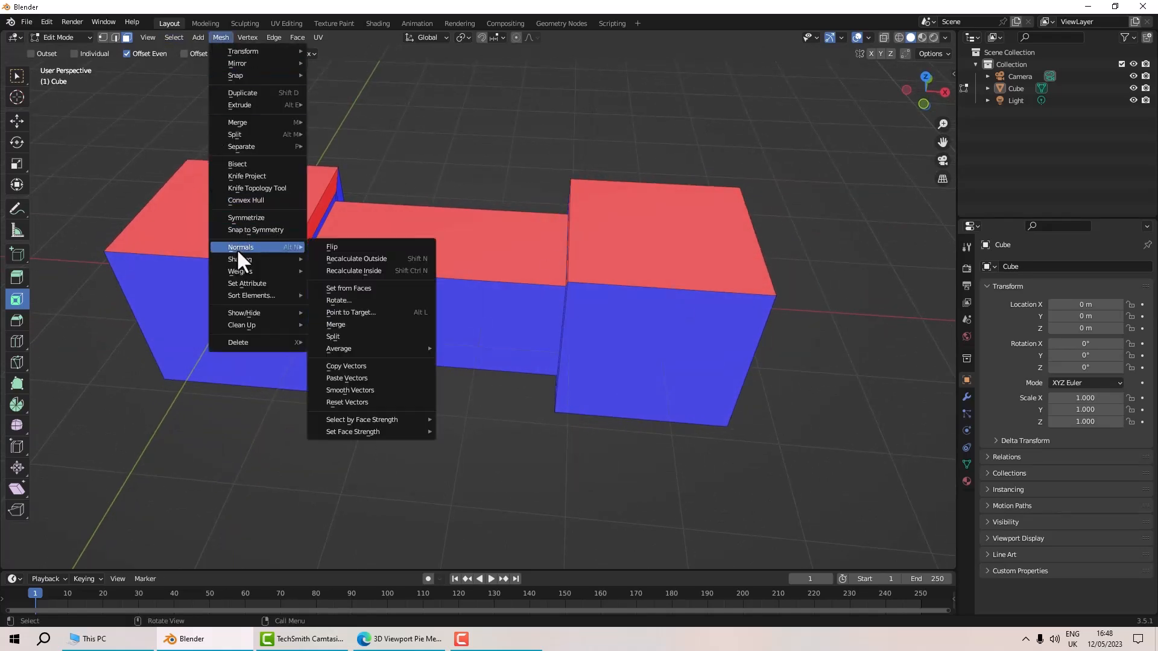
right_click(354, 261)
key("Escape")
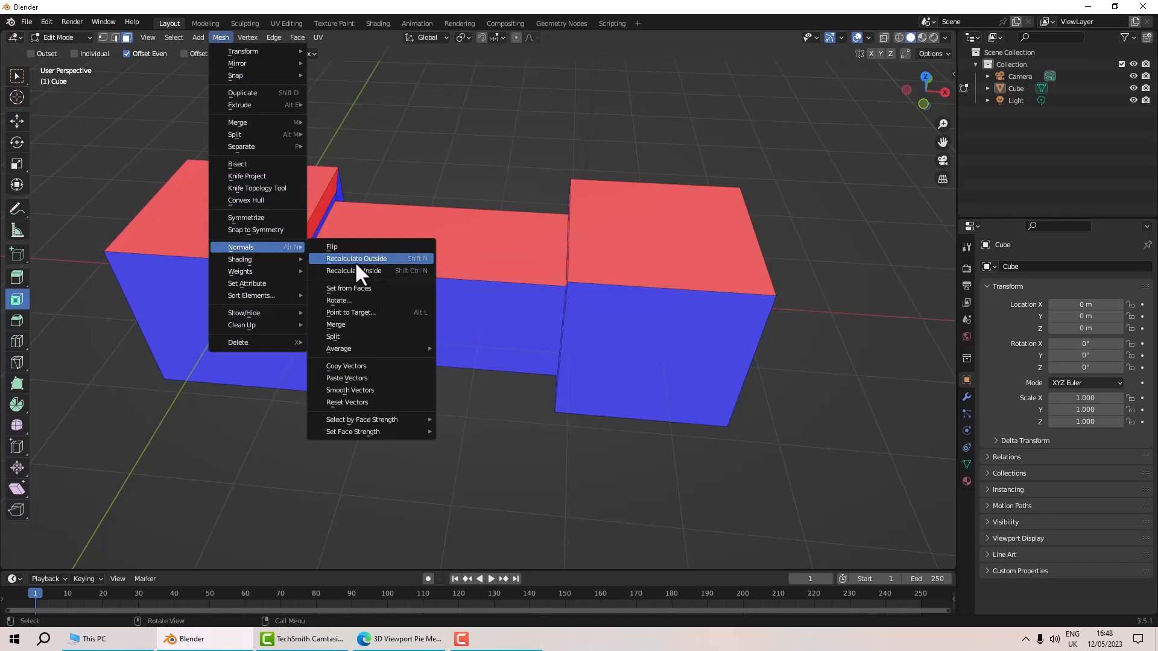
mouse_move(566, 352)
middle_mouse_down()
mouse_move(599, 346)
mouse_move(587, 351)
middle_mouse_up()
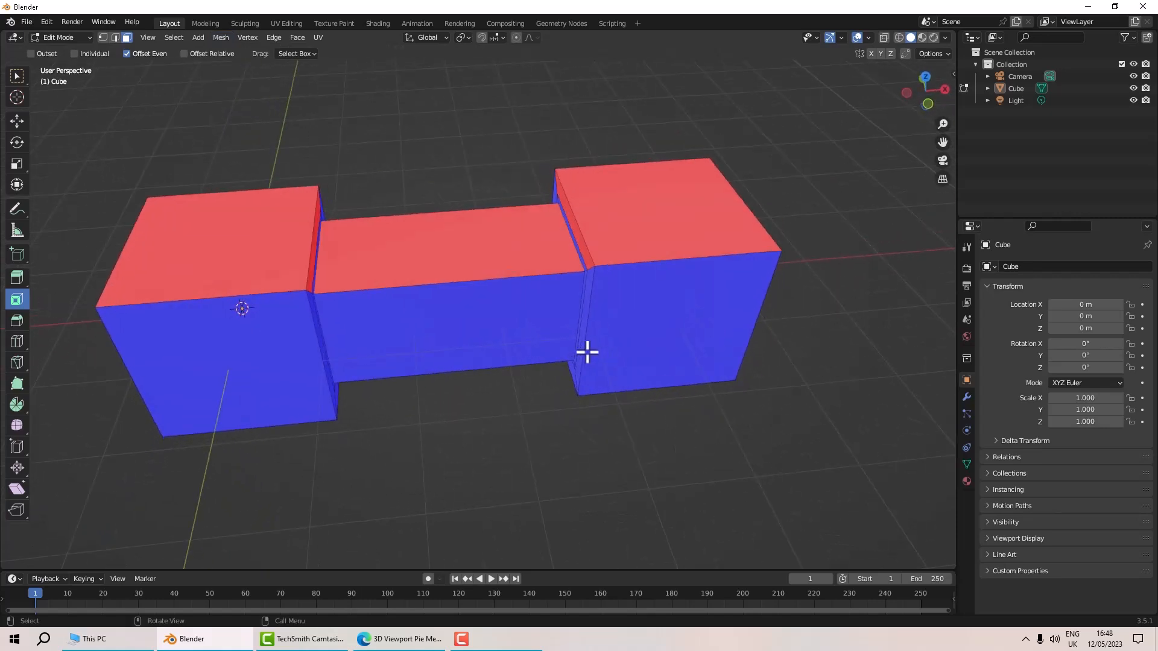
Select all geometry and recalculate the normals outside using Quick Favorites.
scroll(405, 244, "down", 3)
middle_click_drag(362, 221, 334, 199)
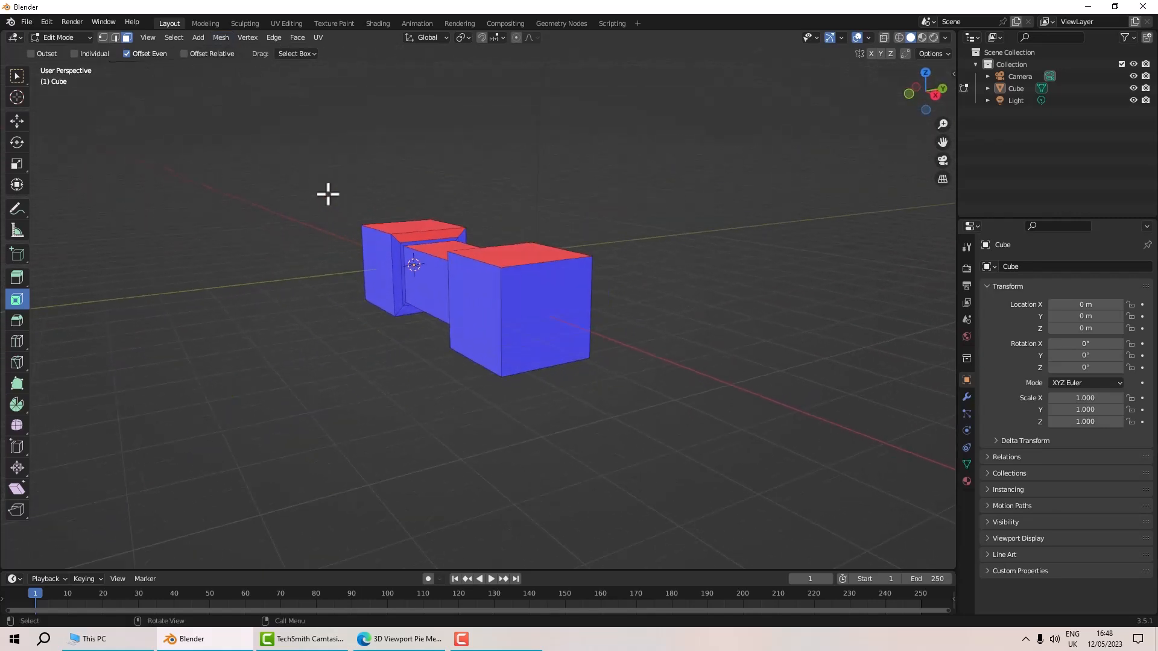
left_click(168, 34)
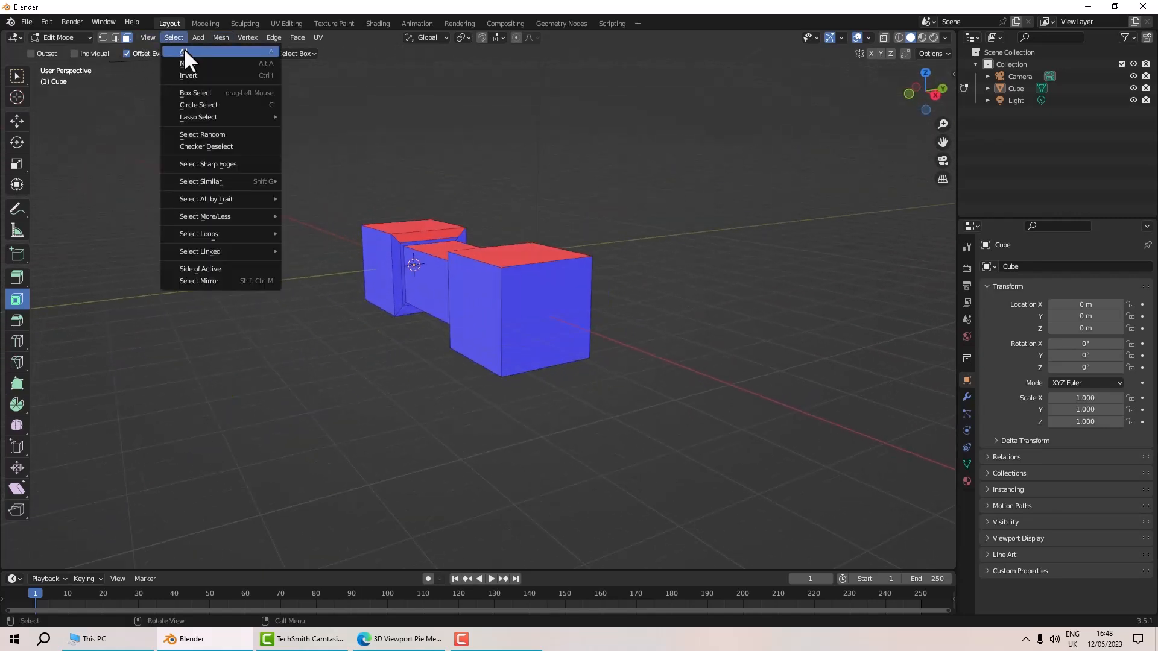
left_click(184, 51)
middle_click_drag(267, 145, 413, 251)
middle_click_drag(350, 229, 366, 235)
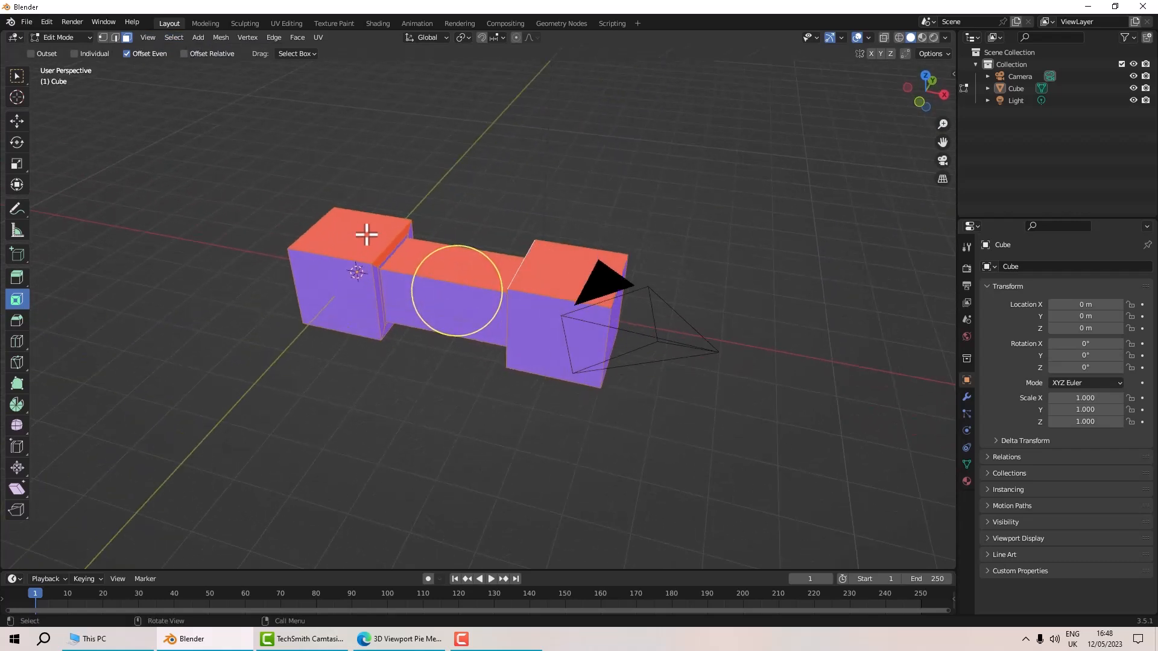
key("q")
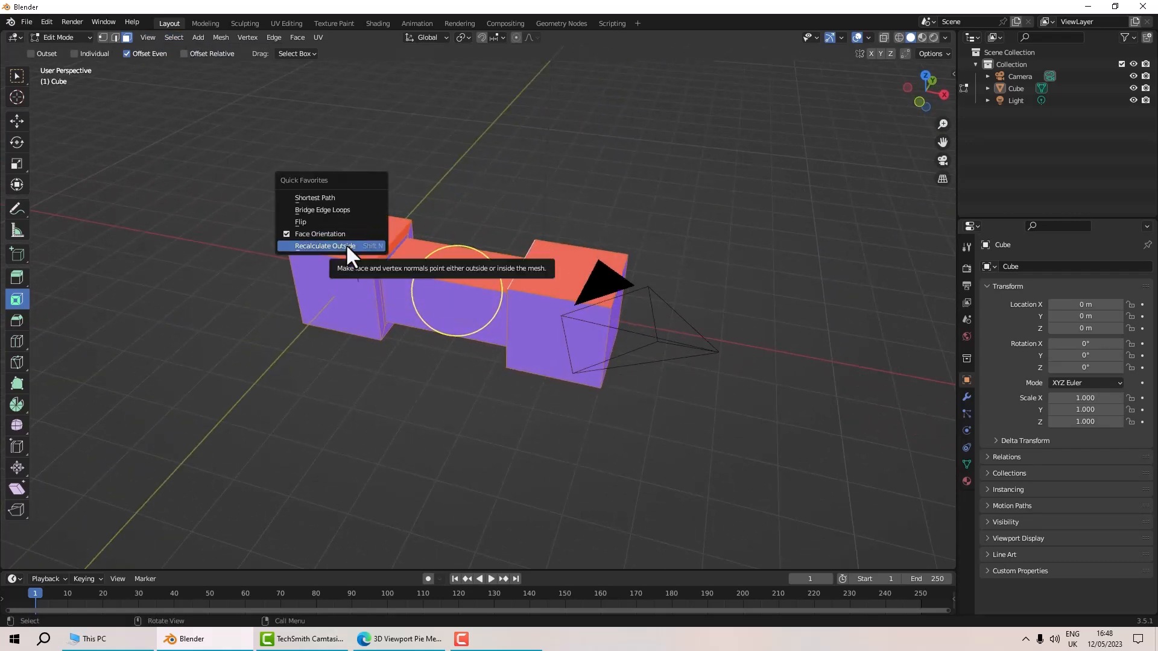
left_click(326, 246)
Turn off the Face Orientation overlay from Quick Favorites.
middle_click_drag(378, 273, 507, 326)
scroll(537, 326, "up", 3)
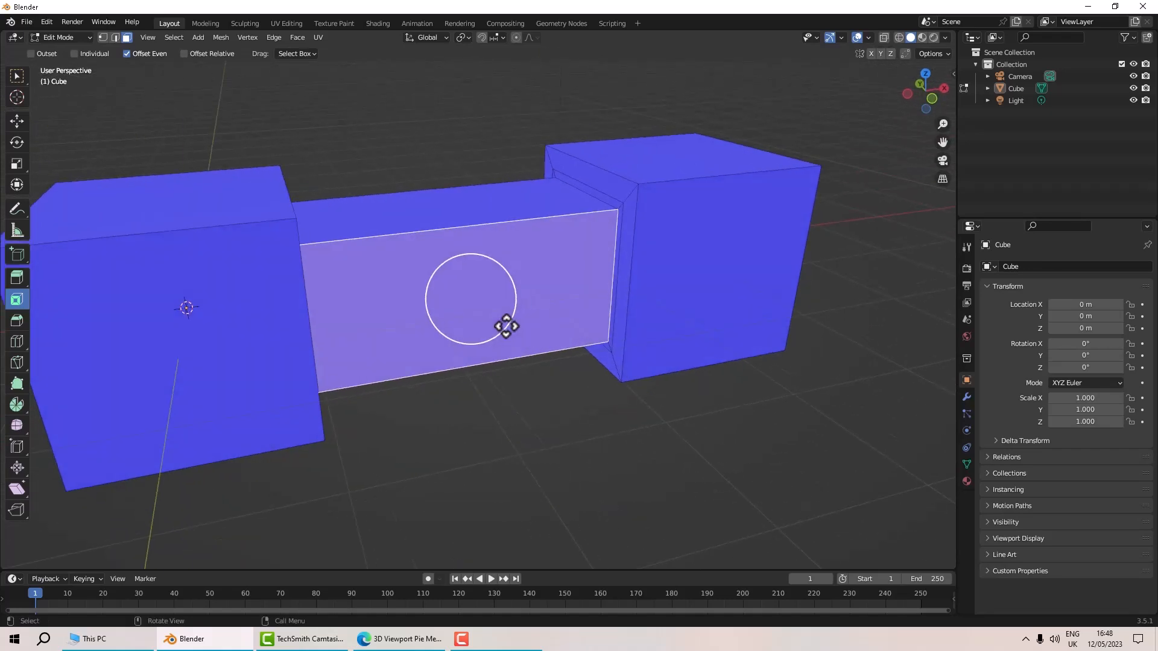
scroll(507, 326, "down", 3)
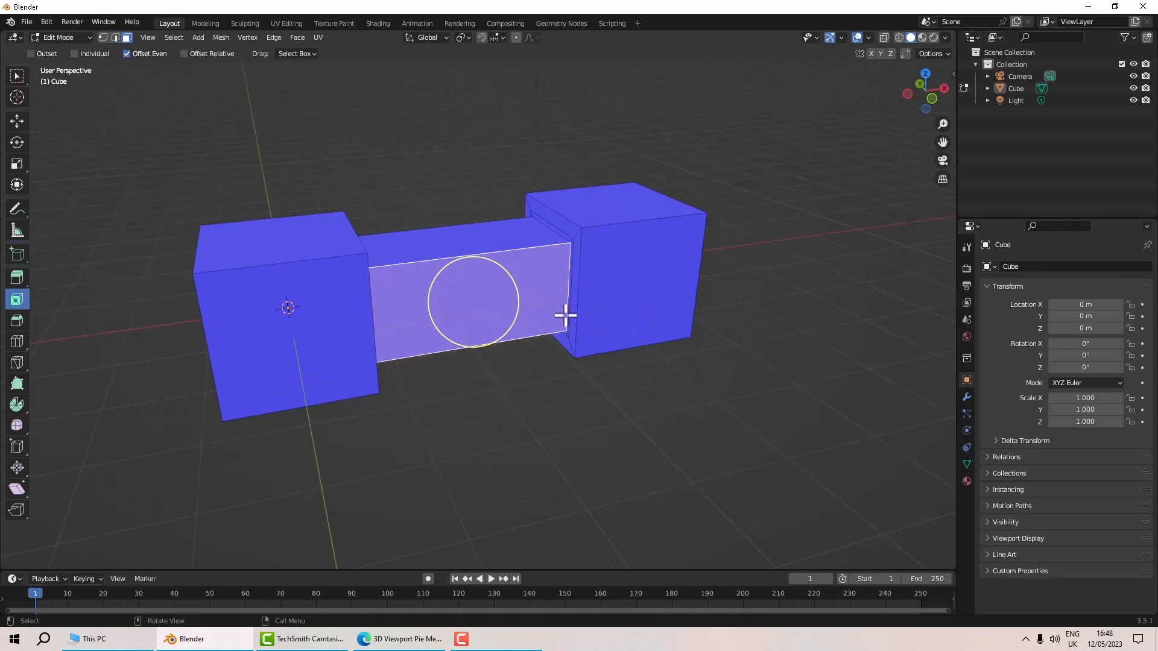
middle_click_drag(565, 315, 523, 341)
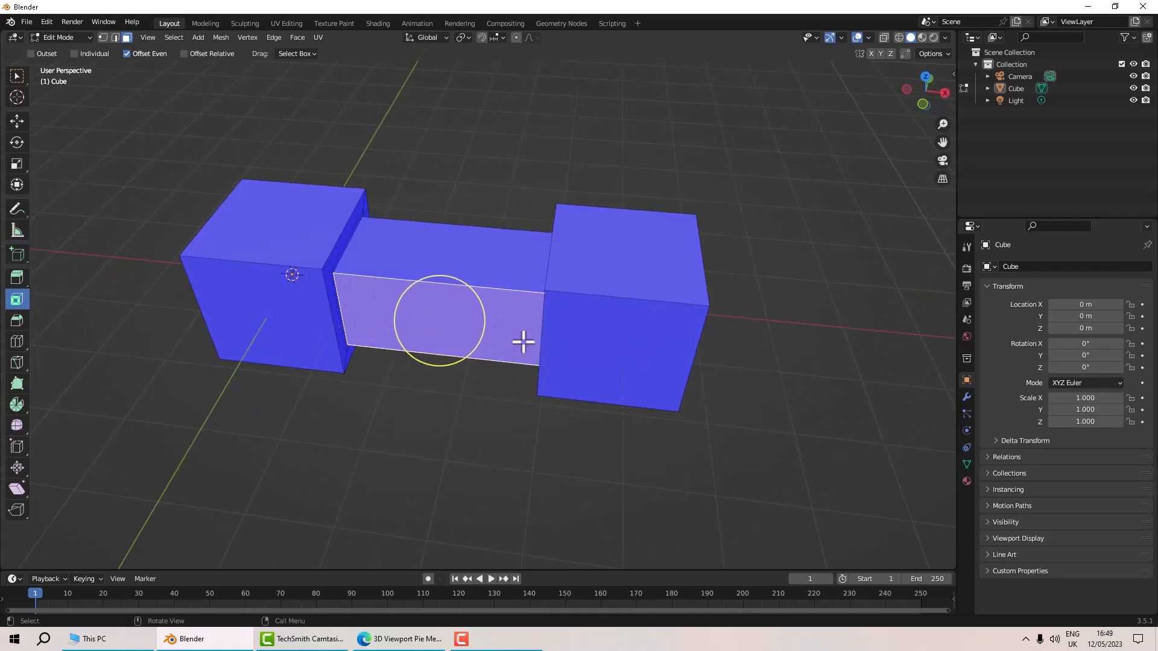
middle_click_drag(615, 305, 597, 194)
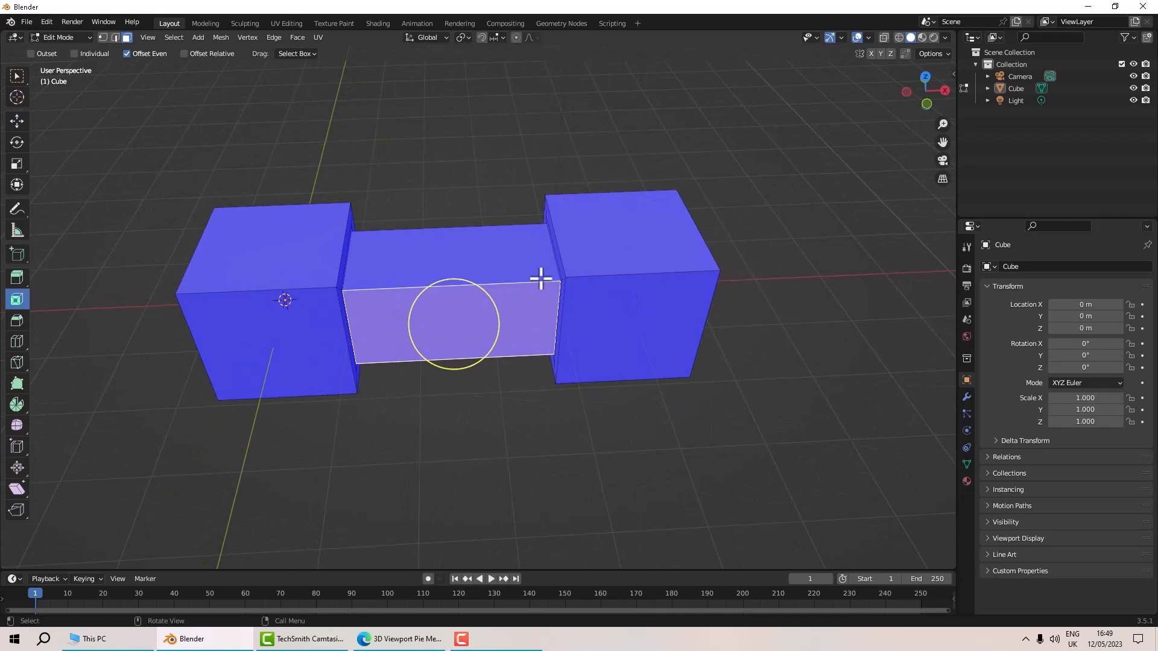
key("q")
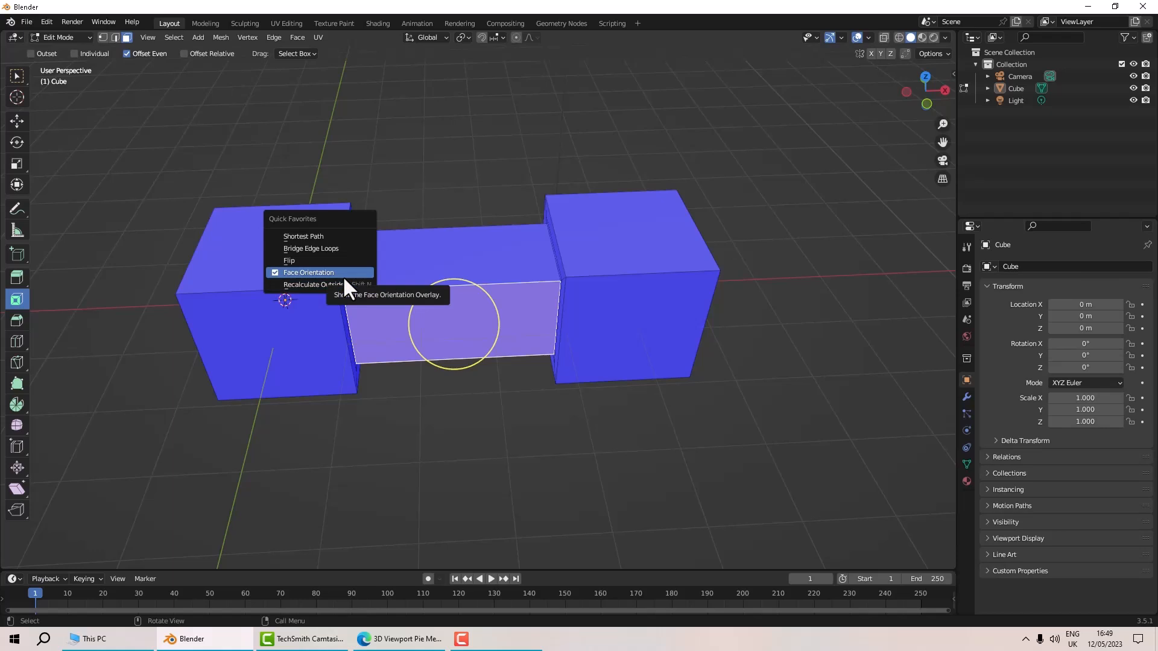
left_click(345, 279)
middle_click_drag(349, 284, 581, 293)
scroll(526, 313, "up", 3)
scroll(527, 313, "down", 3)
scroll(506, 312, "up", 2)
scroll(507, 312, "down", 2)
scroll(522, 312, "up", 2)
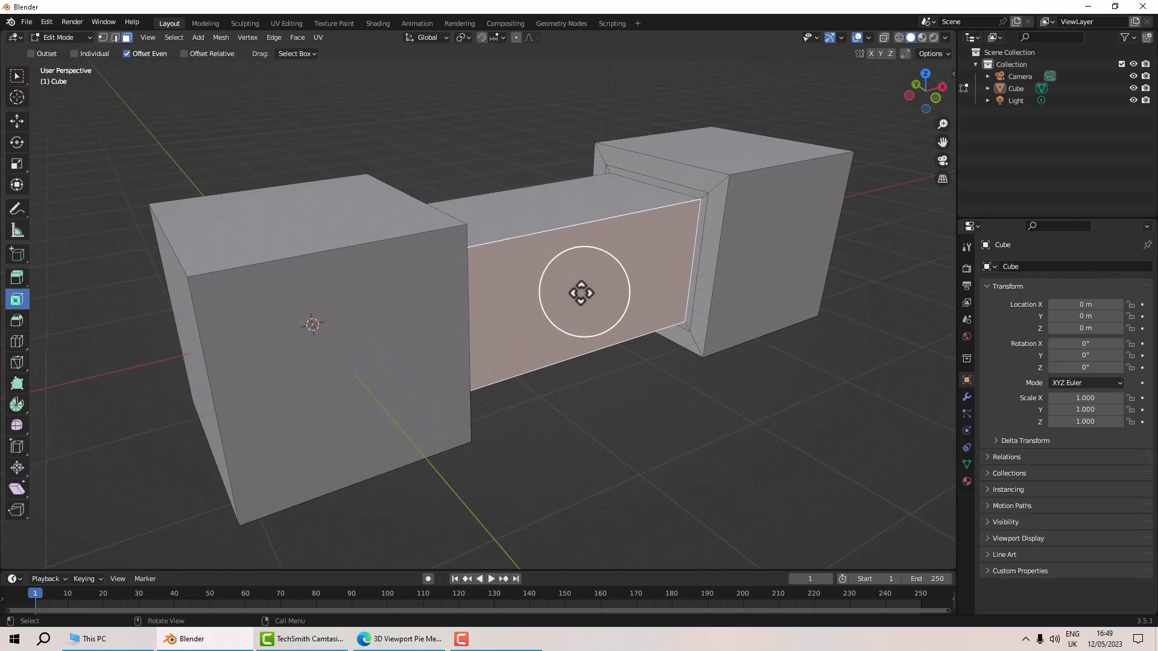